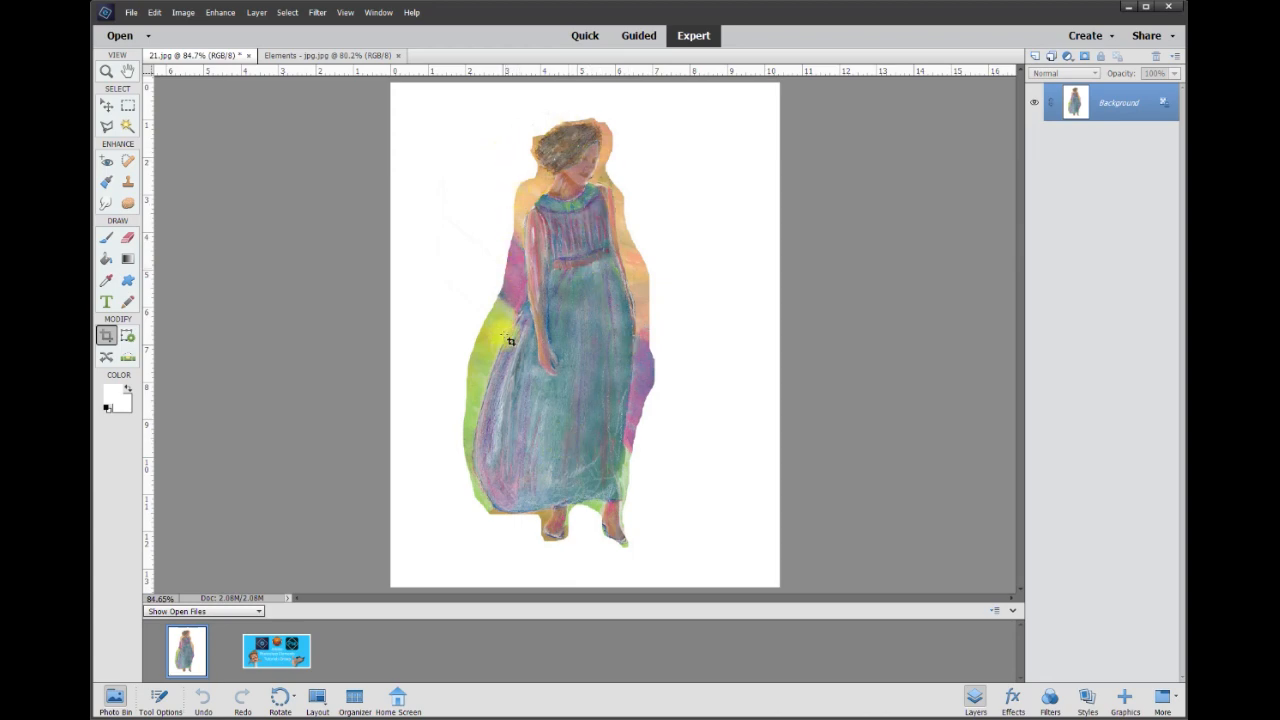
# Step: Try to remove the orange background on both sides of the figure's head and shoulders by selecting it with the Magic Wand and deleting
pyautogui.scroll(3, 517, 349)
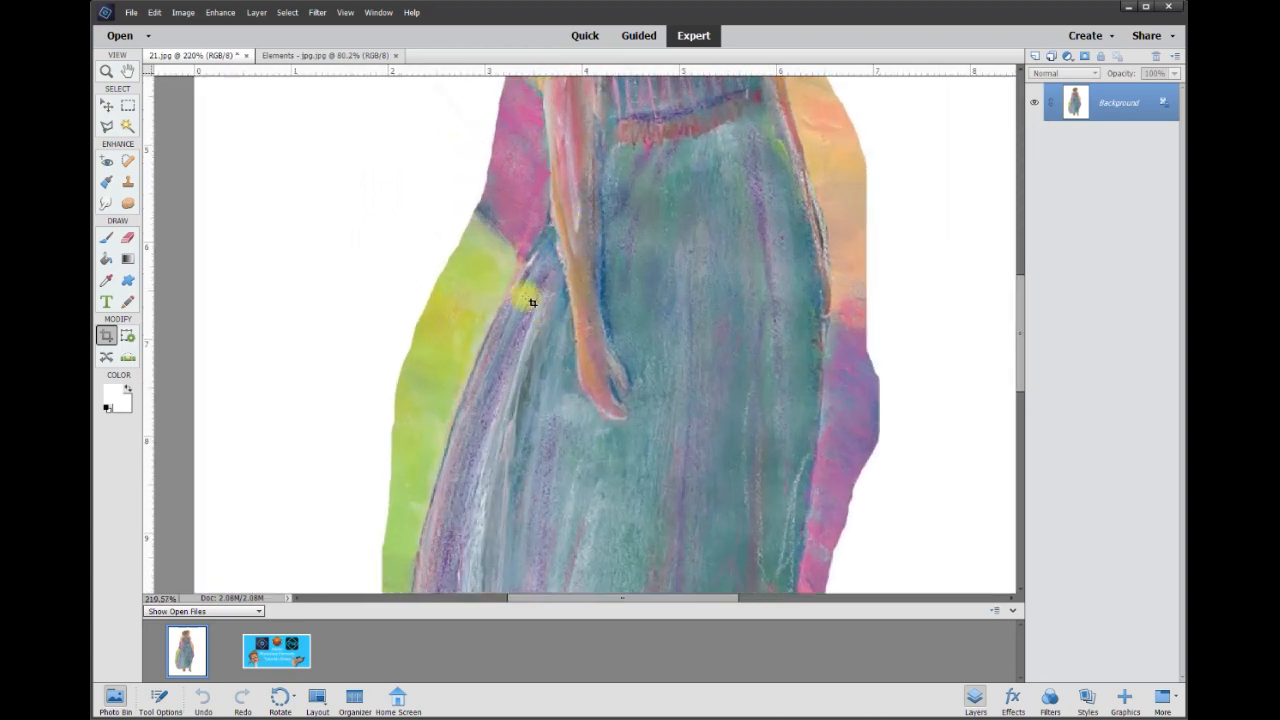
pyautogui.scroll(1, 650, 324)
pyautogui.moveTo(1022, 336); pyautogui.dragTo(1026, 222)
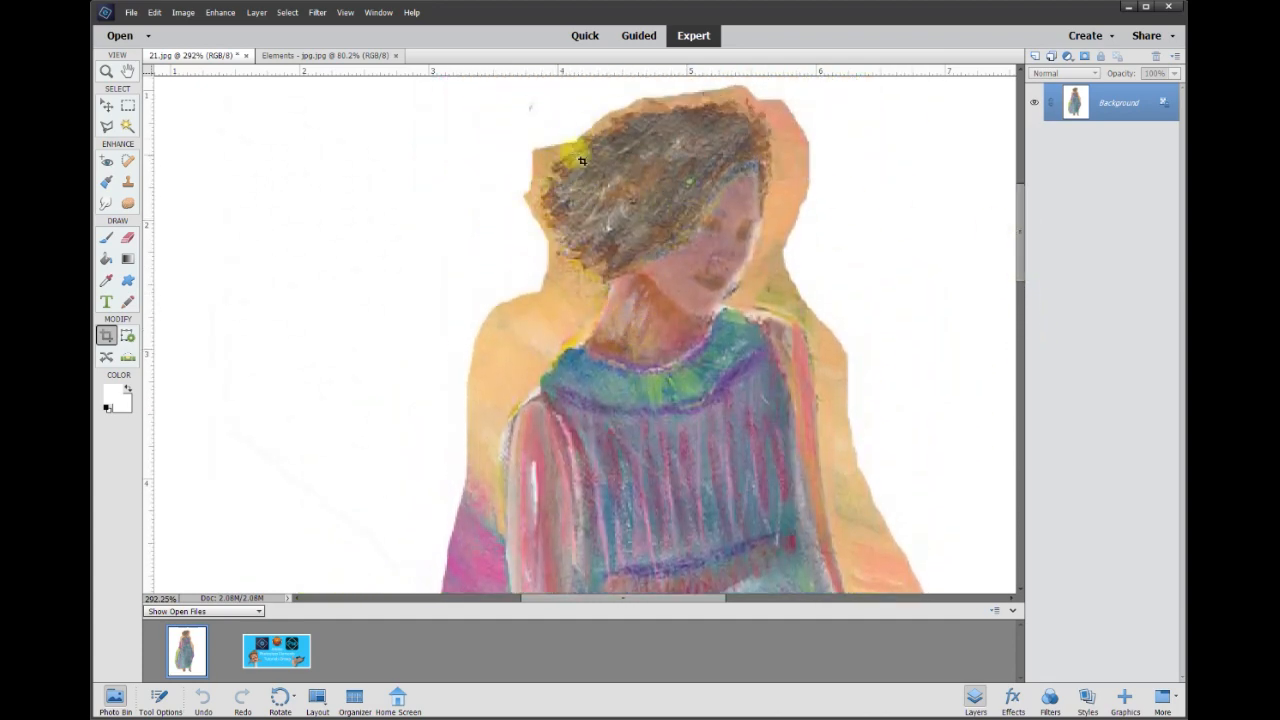
pyautogui.scroll(1, 713, 178)
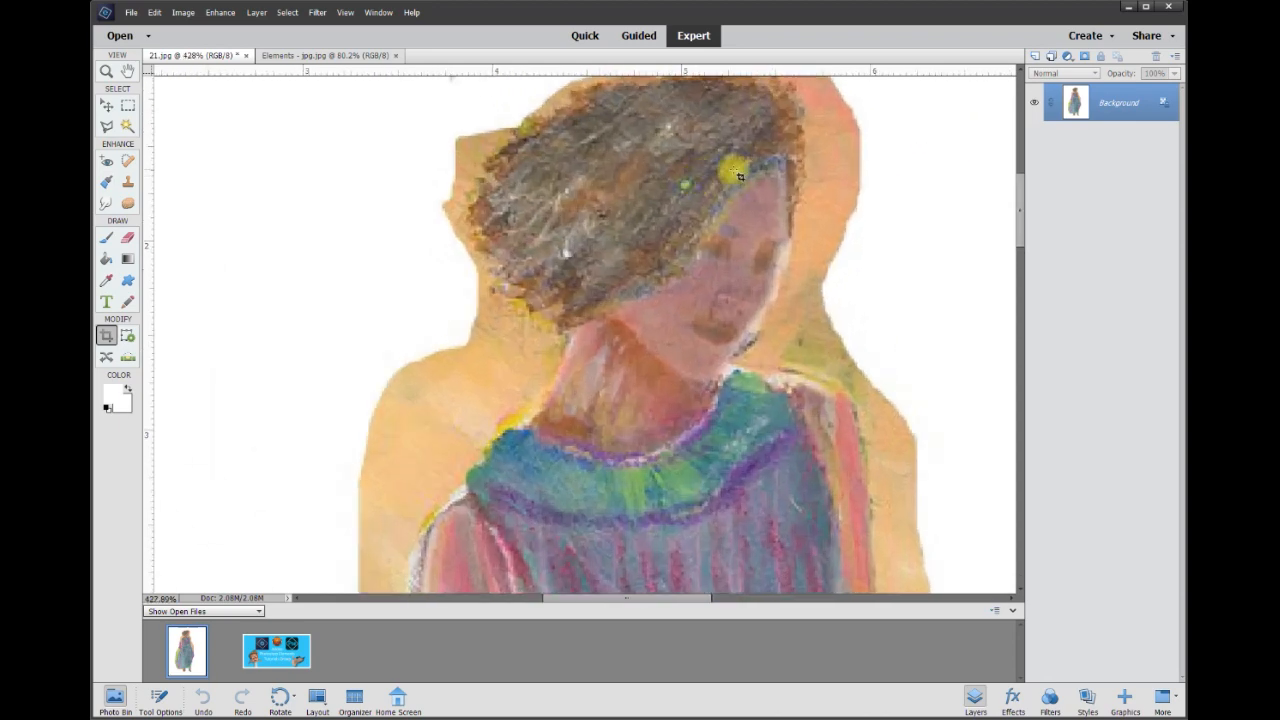
pyautogui.moveTo(1020, 209); pyautogui.dragTo(1020, 188)
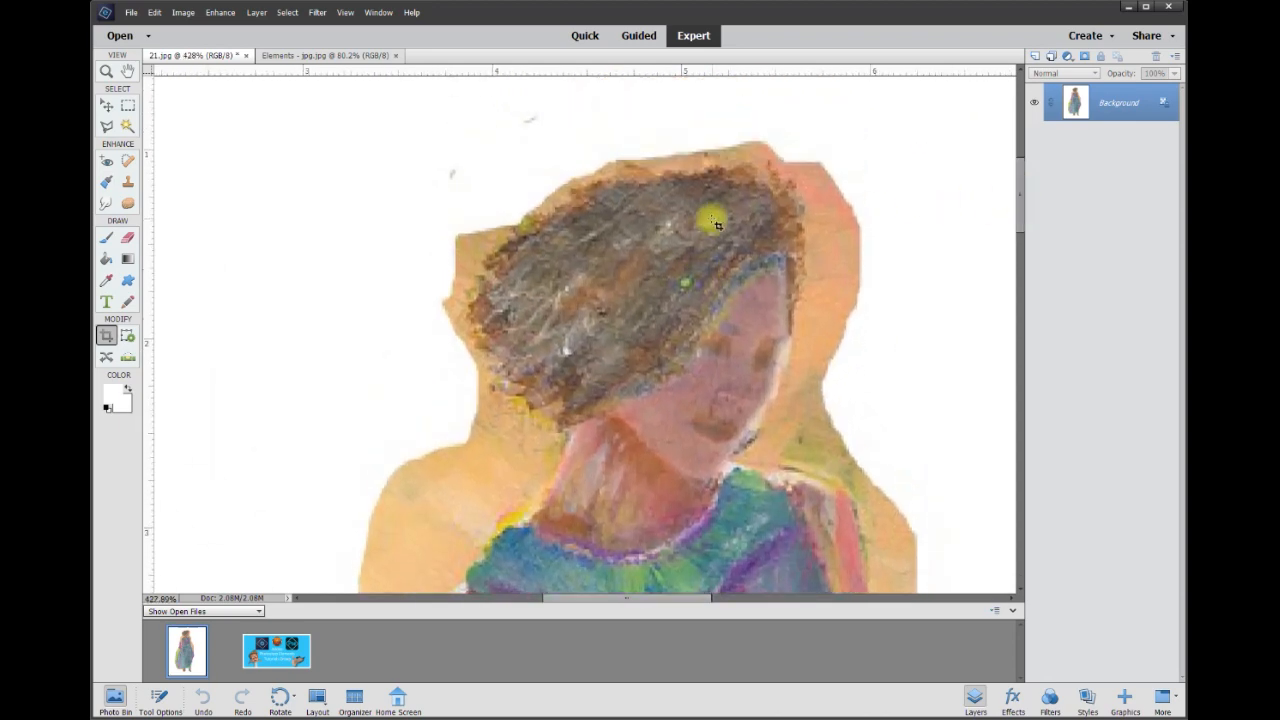
pyautogui.click(128, 127)
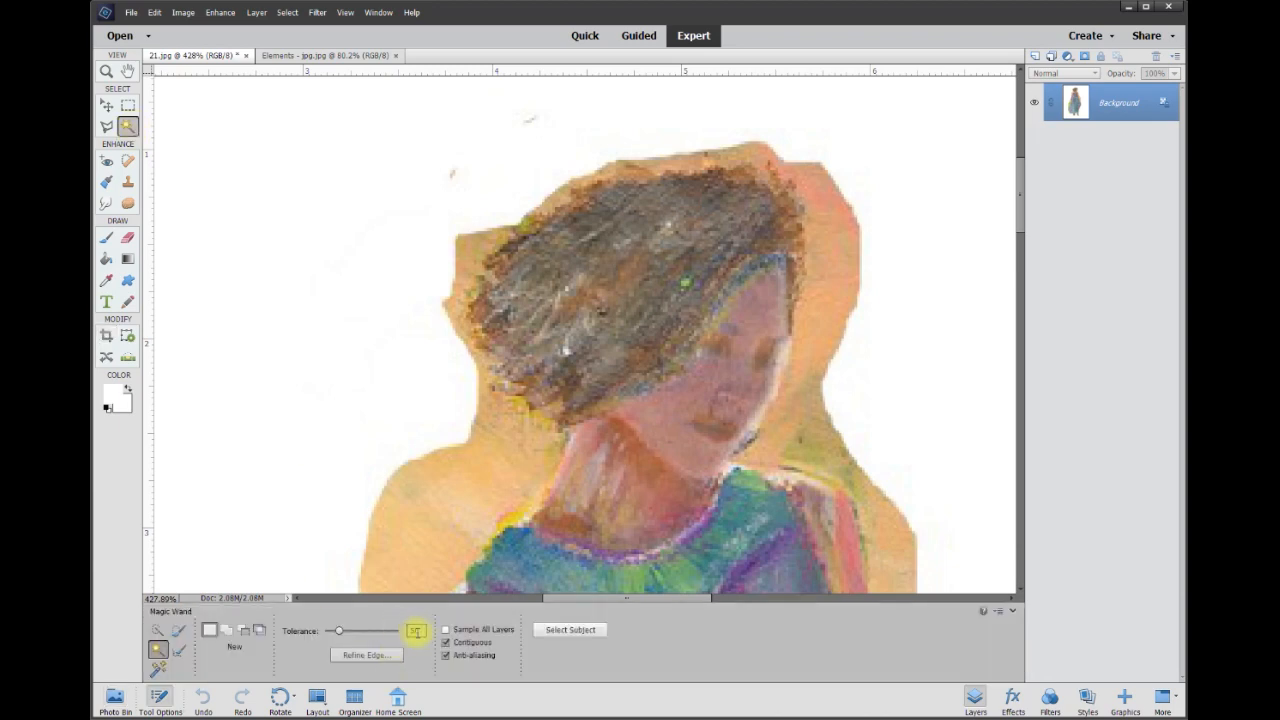
pyautogui.click(828, 290)
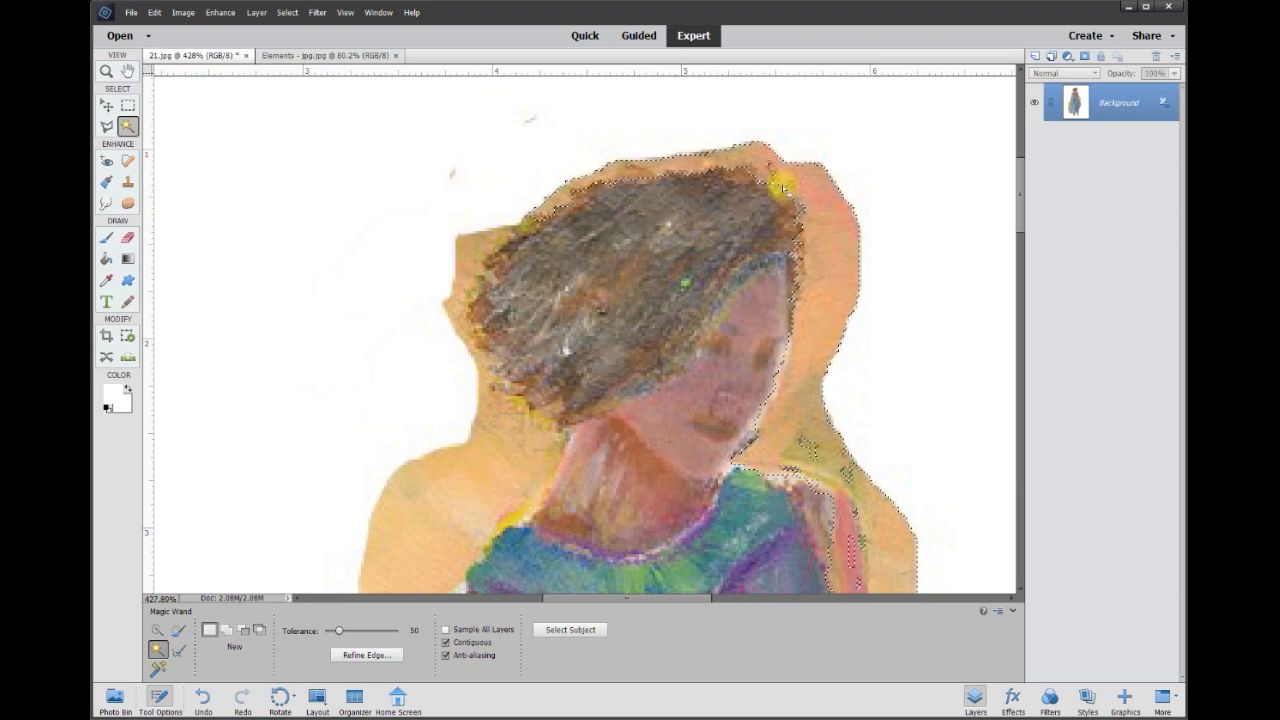
pyautogui.press('Delete')
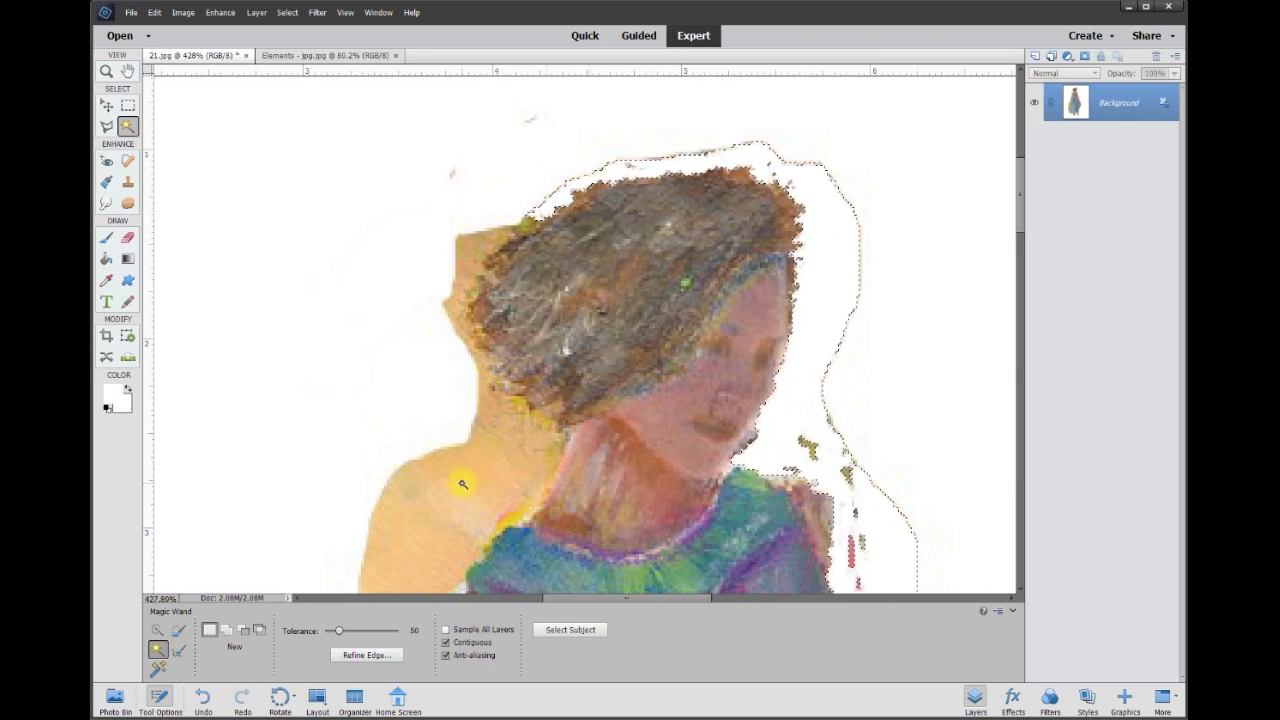
pyautogui.click(530, 466)
pyautogui.press('Delete')
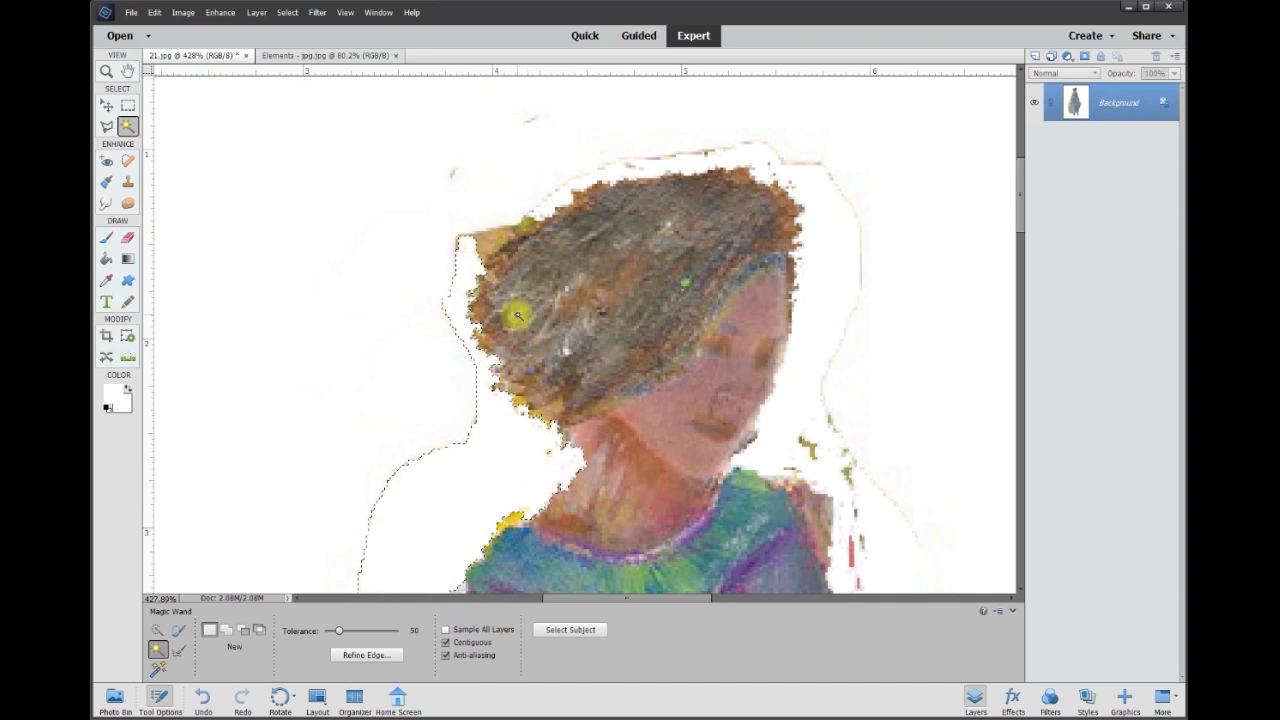
# Step: Try to select and delete the remaining orange patch beside the hair with the Magic Wand
pyautogui.click(513, 245)
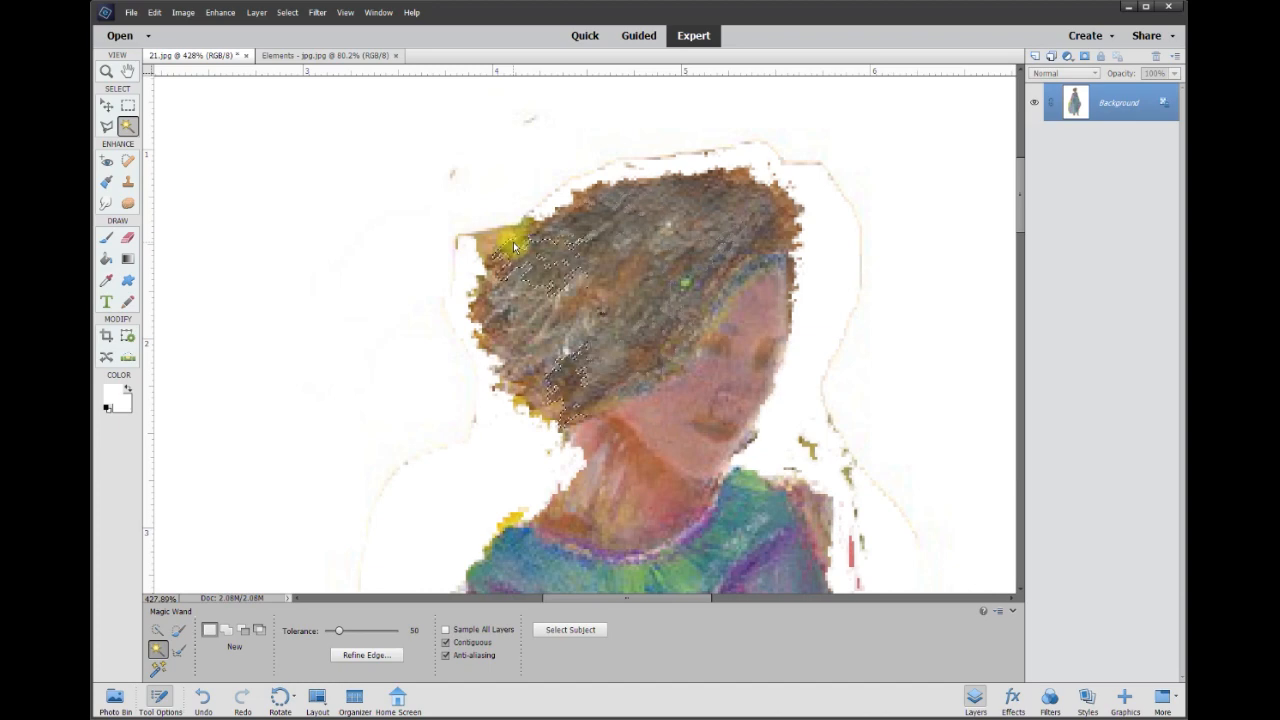
pyautogui.click(626, 343)
pyautogui.press('Delete')
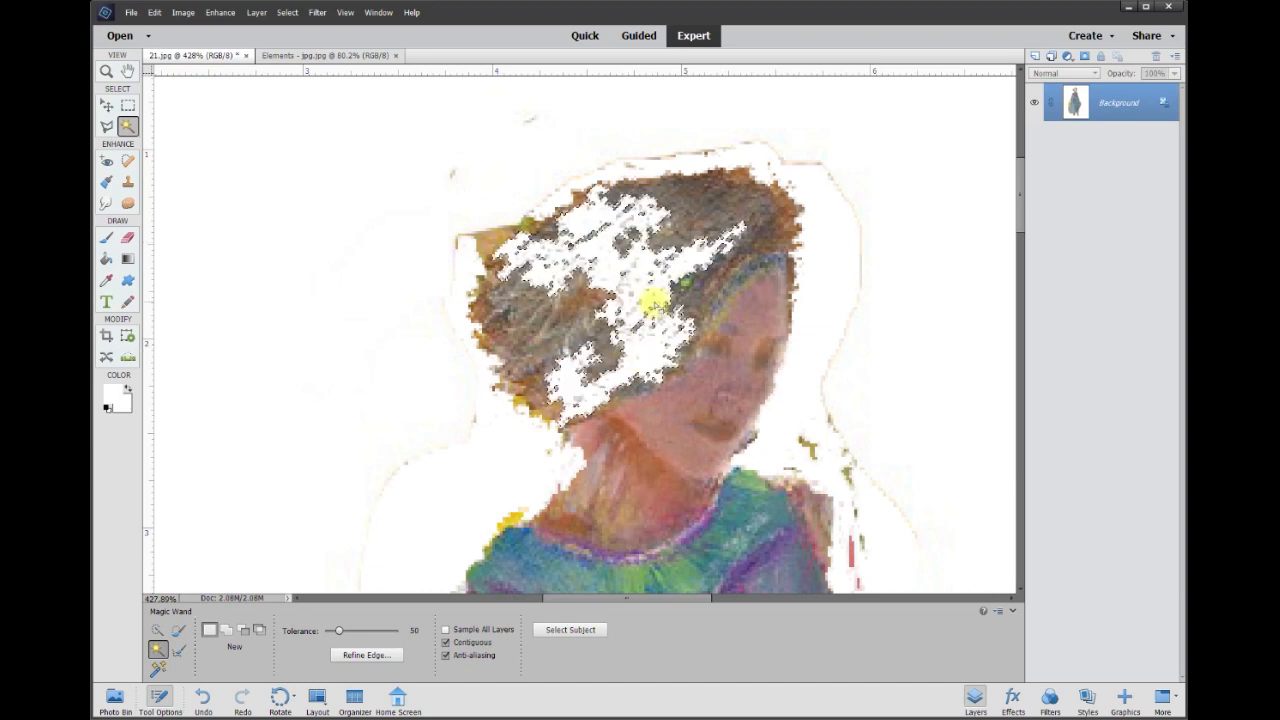
# Step: Undo all the Magic Wand selections and deletions around the head
pyautogui.hotkey('ctrl', 'z')
pyautogui.hotkey('ctrl', 'z')
pyautogui.hotkey('ctrl', 'z')
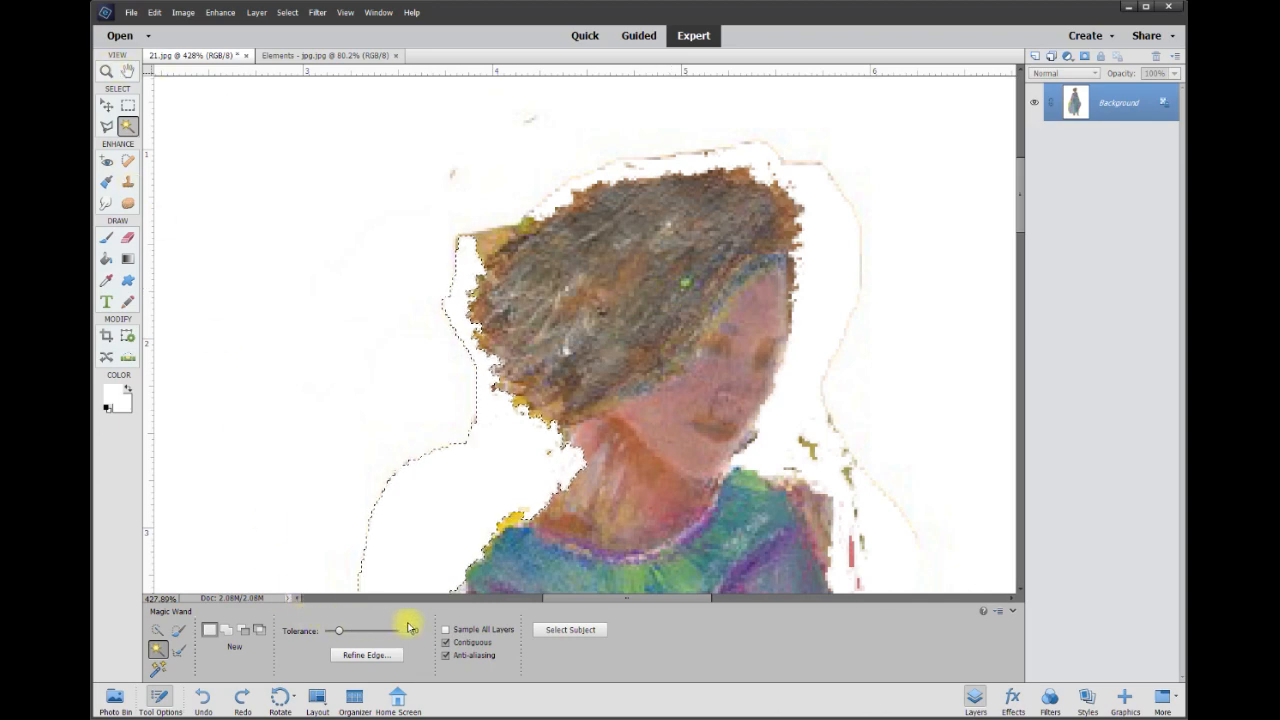
pyautogui.hotkey('ctrl', 'z')
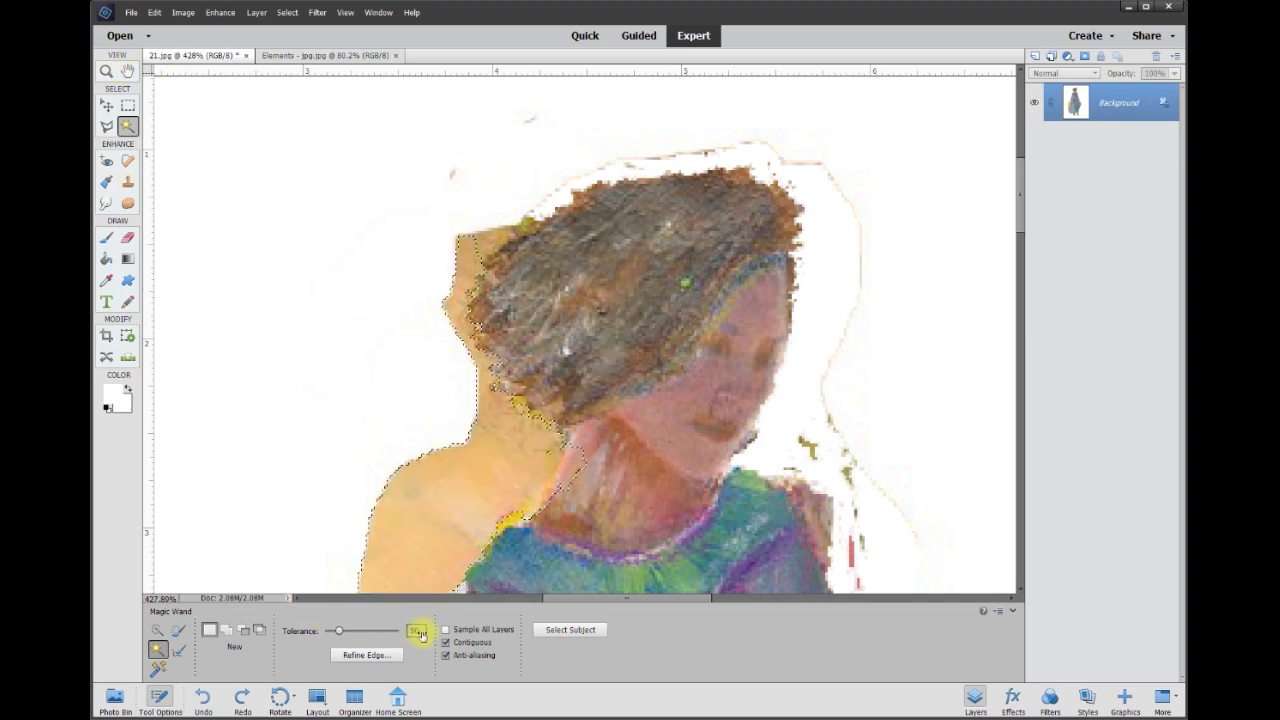
pyautogui.hotkey('ctrl', 'z')
pyautogui.hotkey('ctrl', 'z')
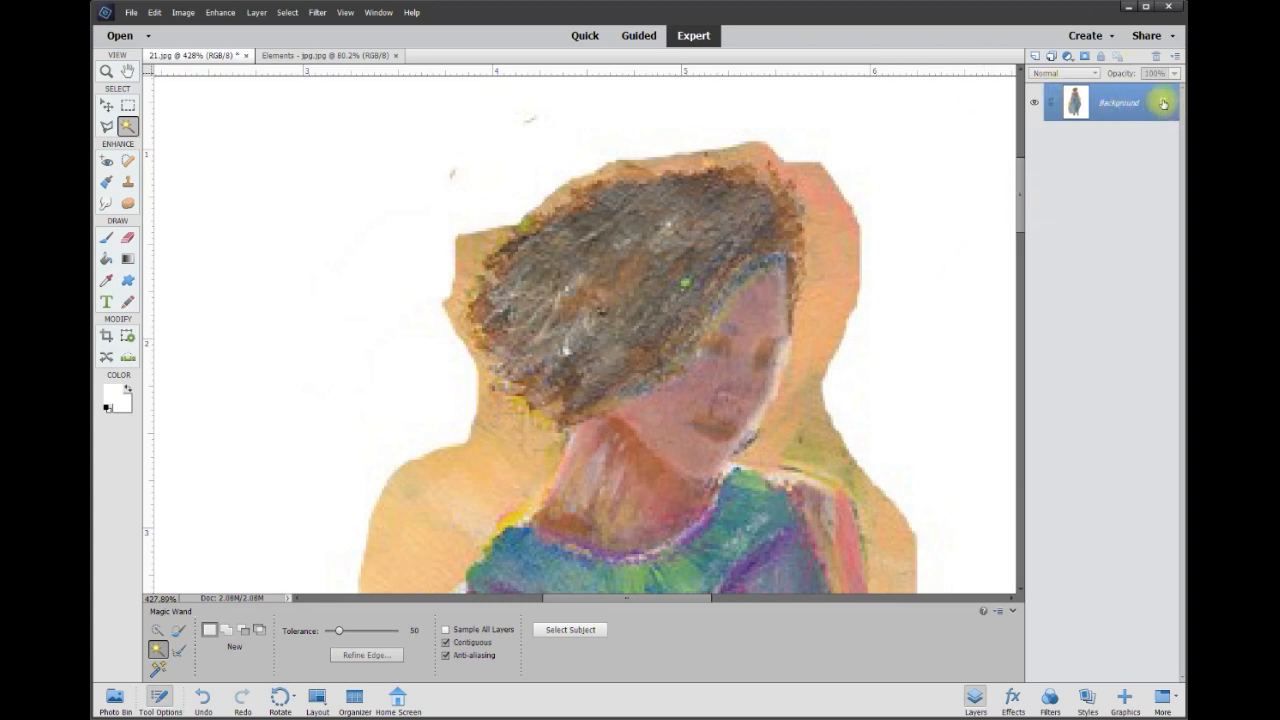
# Step: Convert the locked Background into a regular layer and set up the Eraser with a 5 px brush
pyautogui.click(1164, 107)
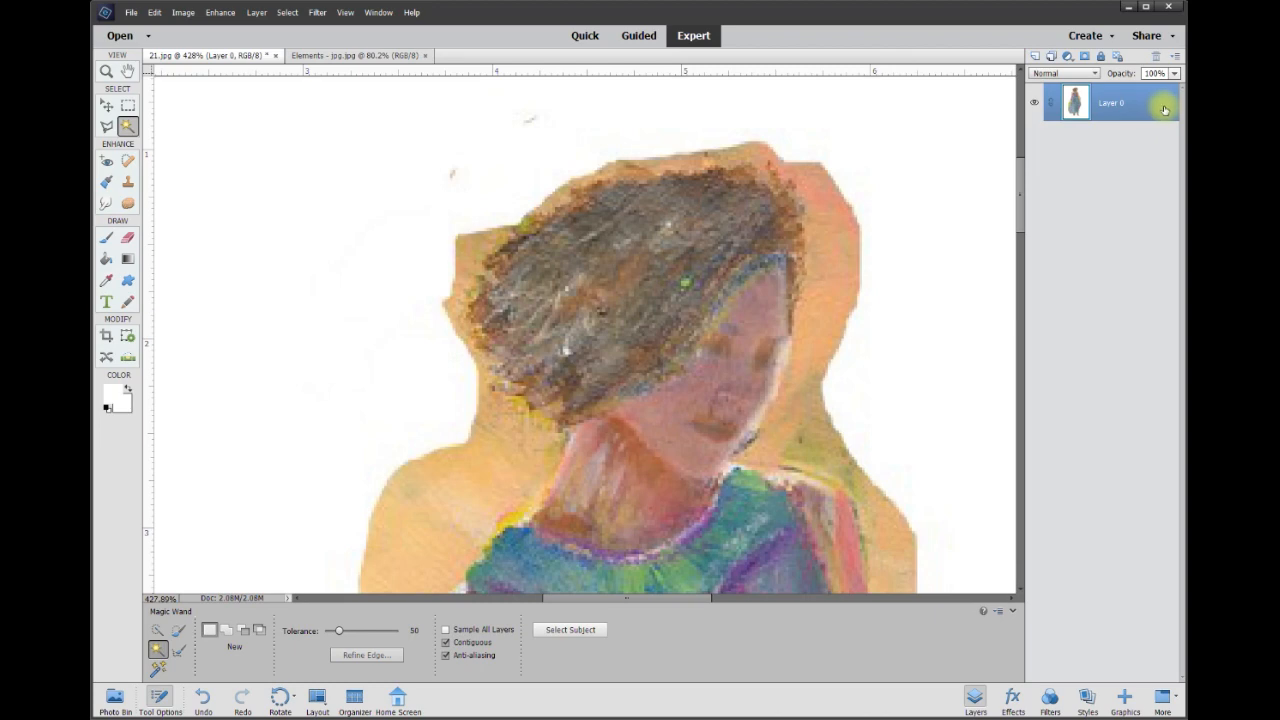
pyautogui.click(128, 237)
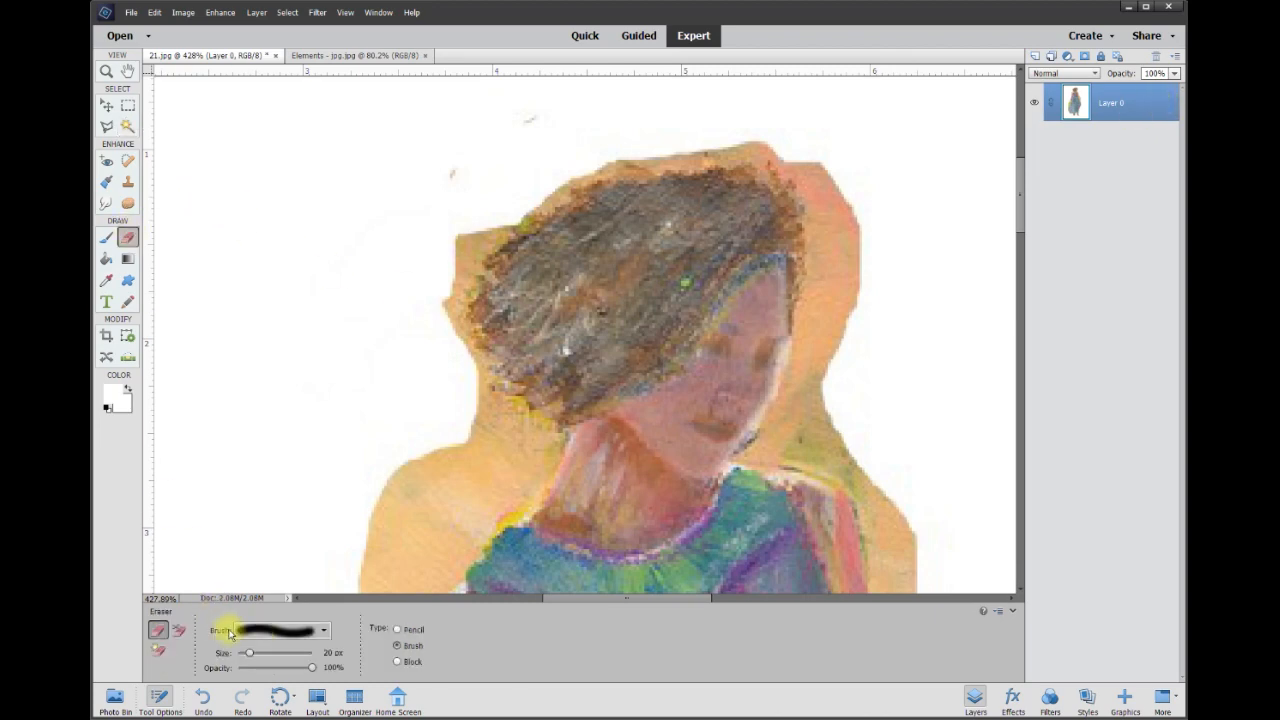
pyautogui.click(311, 638)
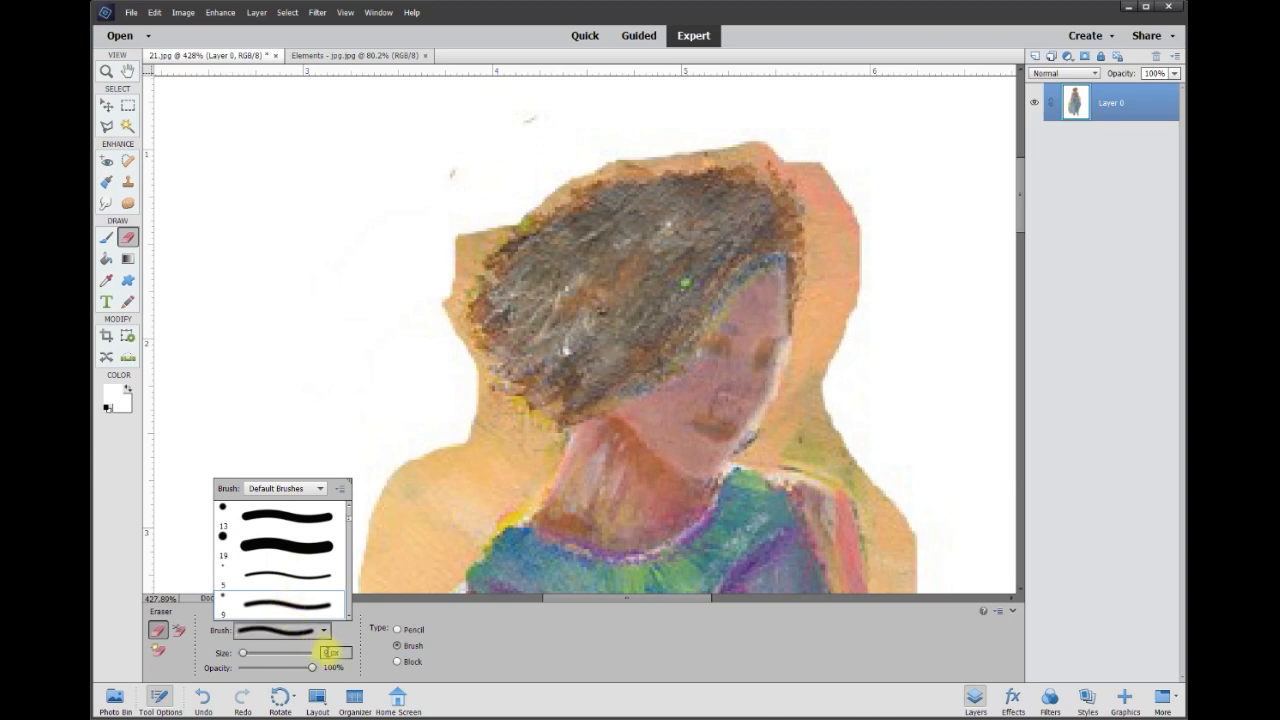
pyautogui.click(325, 653)
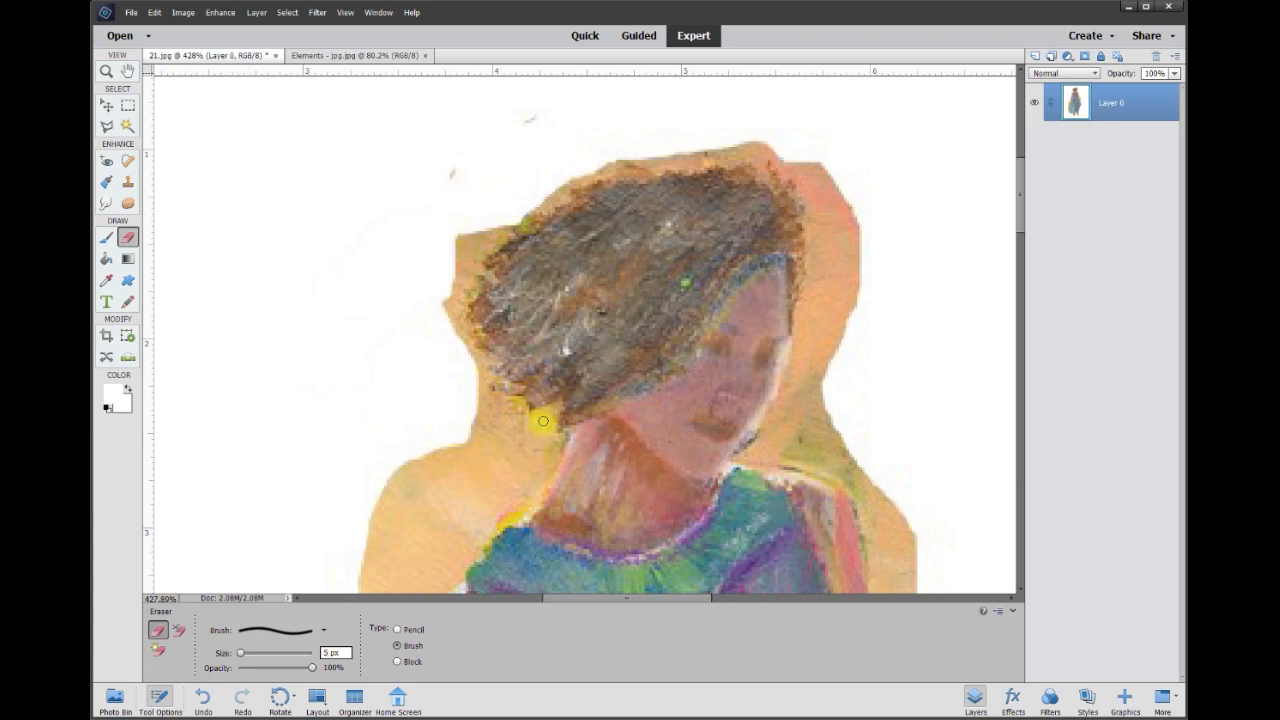
# Step: Erase a thin outline along the left side of the collar and neck and up the back of the hair
pyautogui.click(106, 107)
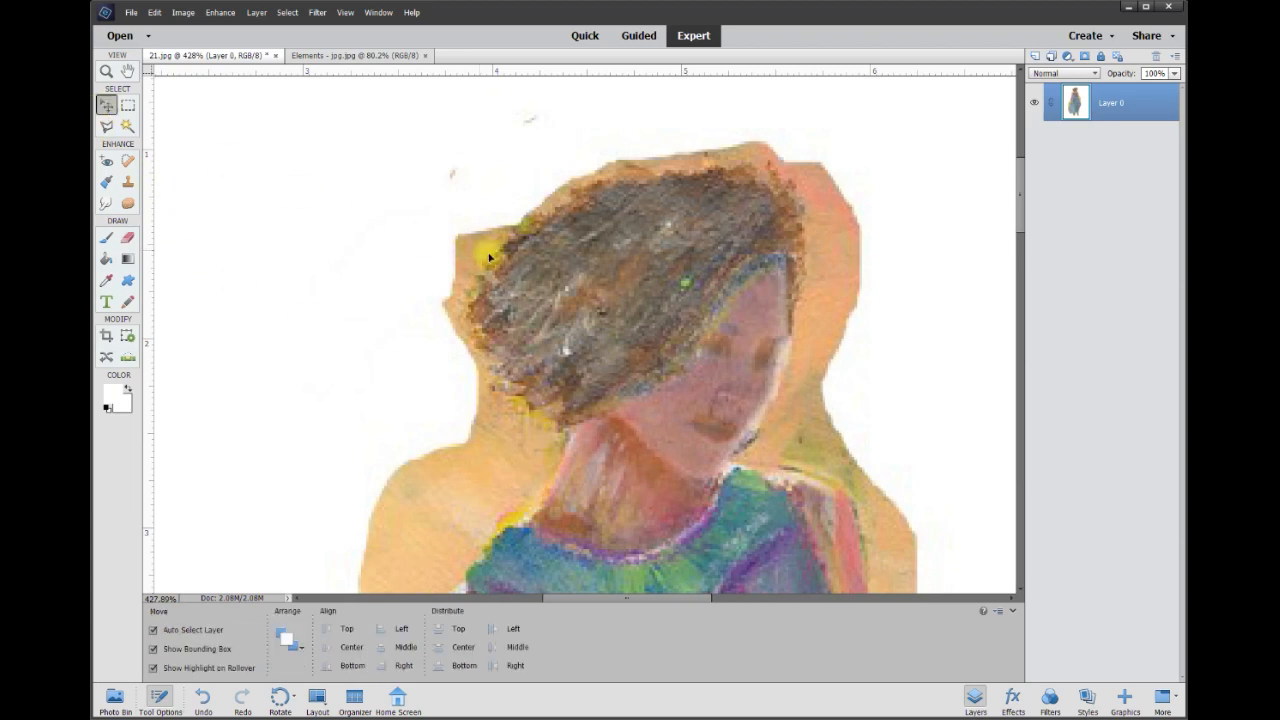
pyautogui.scroll(3, 623, 343)
pyautogui.click(130, 238)
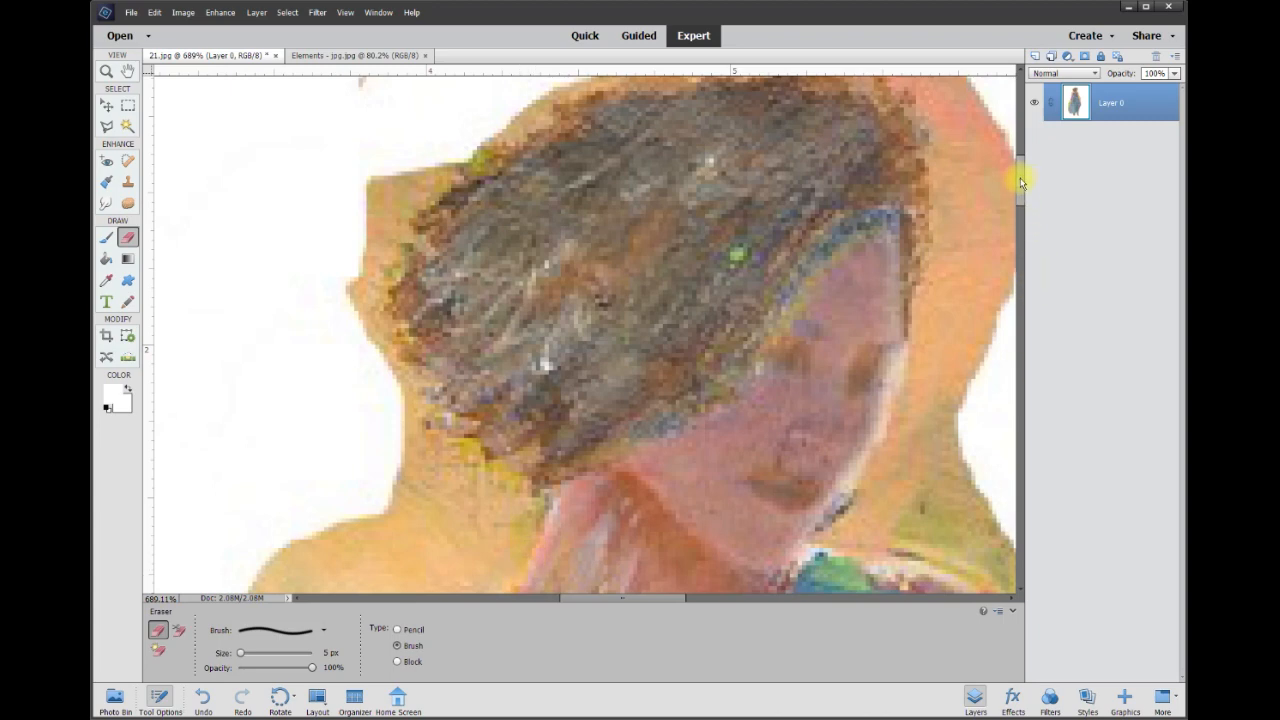
pyautogui.scroll(-3, 1021, 184)
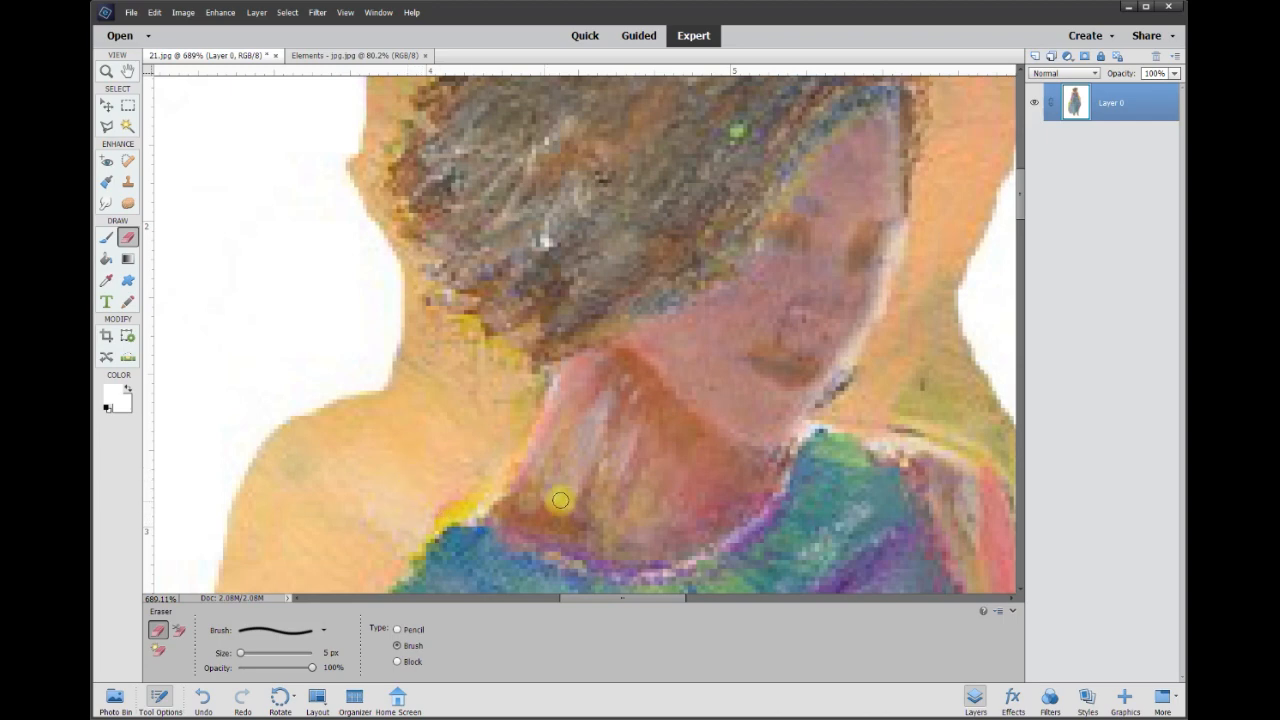
pyautogui.scroll(-2, 1021, 208)
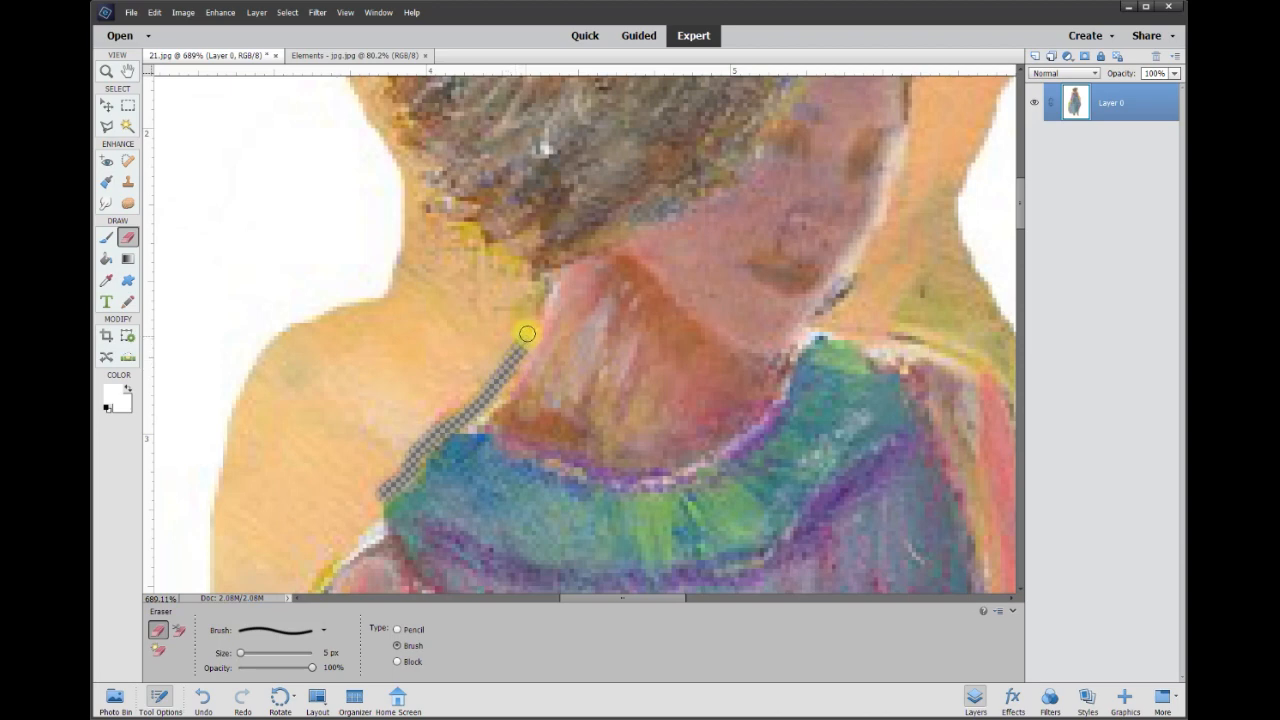
pyautogui.moveTo(536, 279)
pyautogui.mouseDown()
pyautogui.moveTo(474, 238)
pyautogui.moveTo(429, 167)
pyautogui.mouseUp()
pyautogui.moveTo(399, 117); pyautogui.dragTo(382, 88)
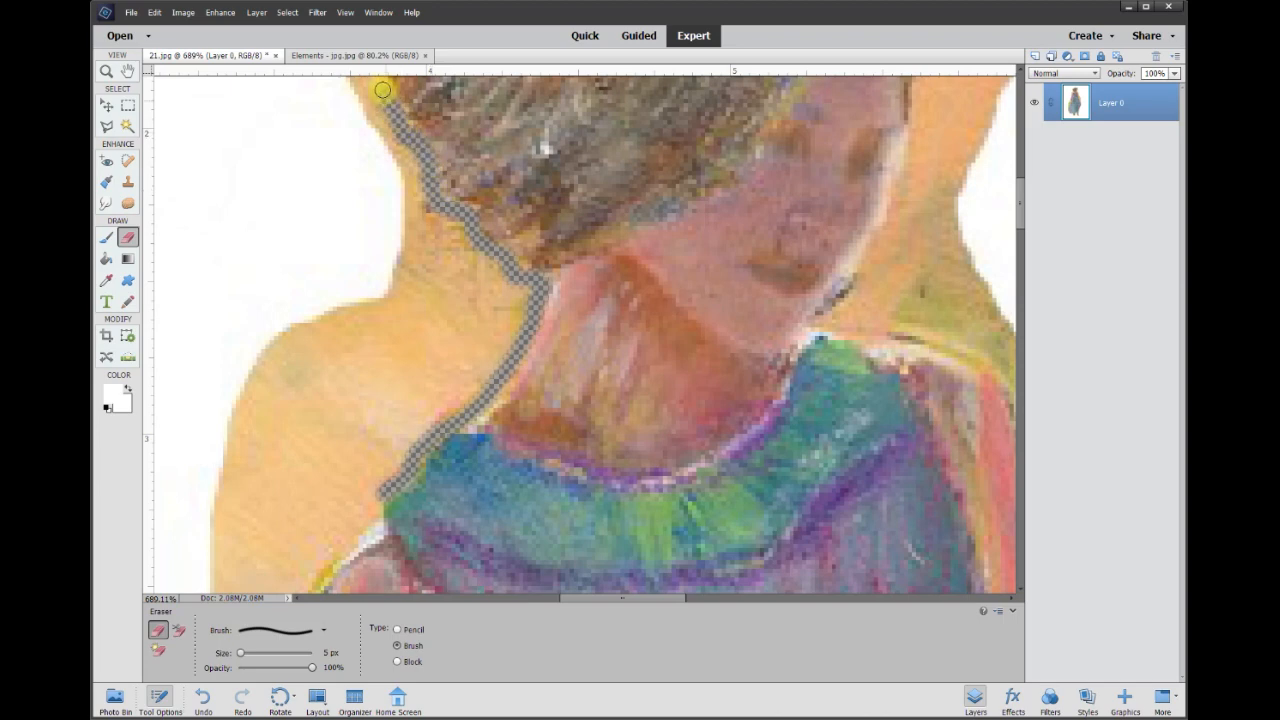
# Step: Continue the erased outline over the top of the hair and down the right side of the face toward the shoulder
pyautogui.moveTo(1021, 218); pyautogui.dragTo(1017, 177)
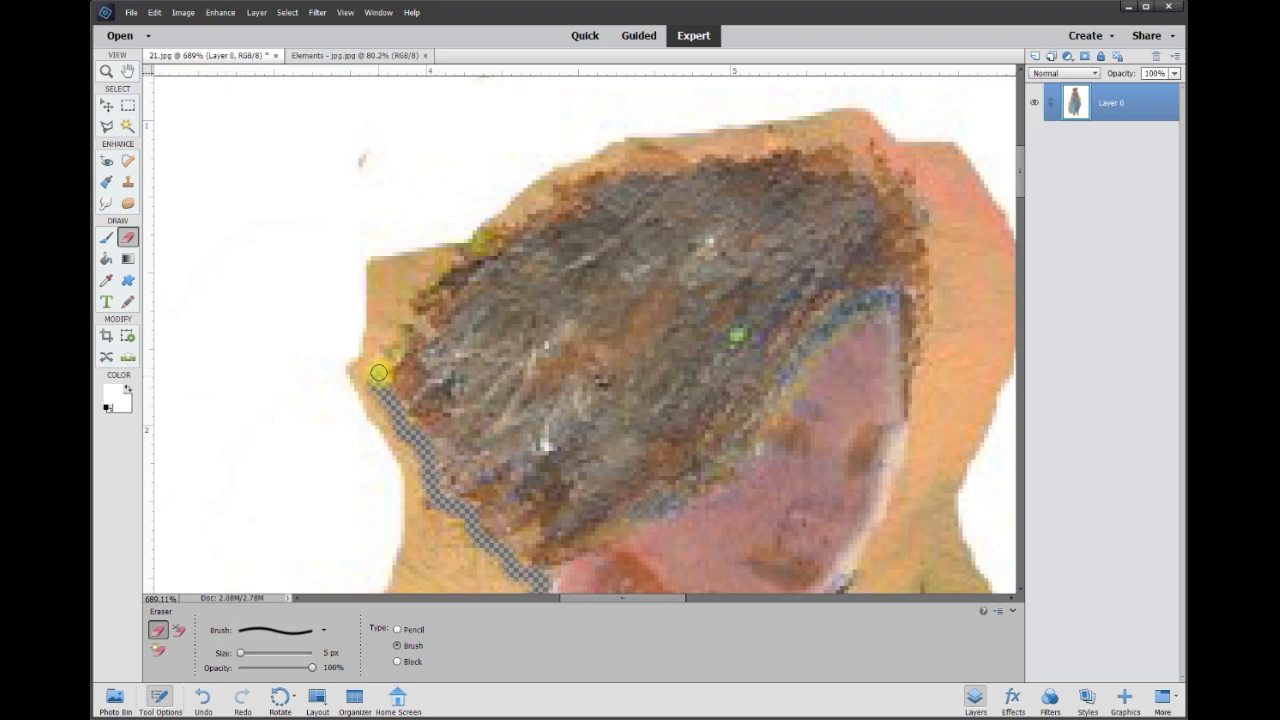
pyautogui.moveTo(405, 304); pyautogui.dragTo(441, 267)
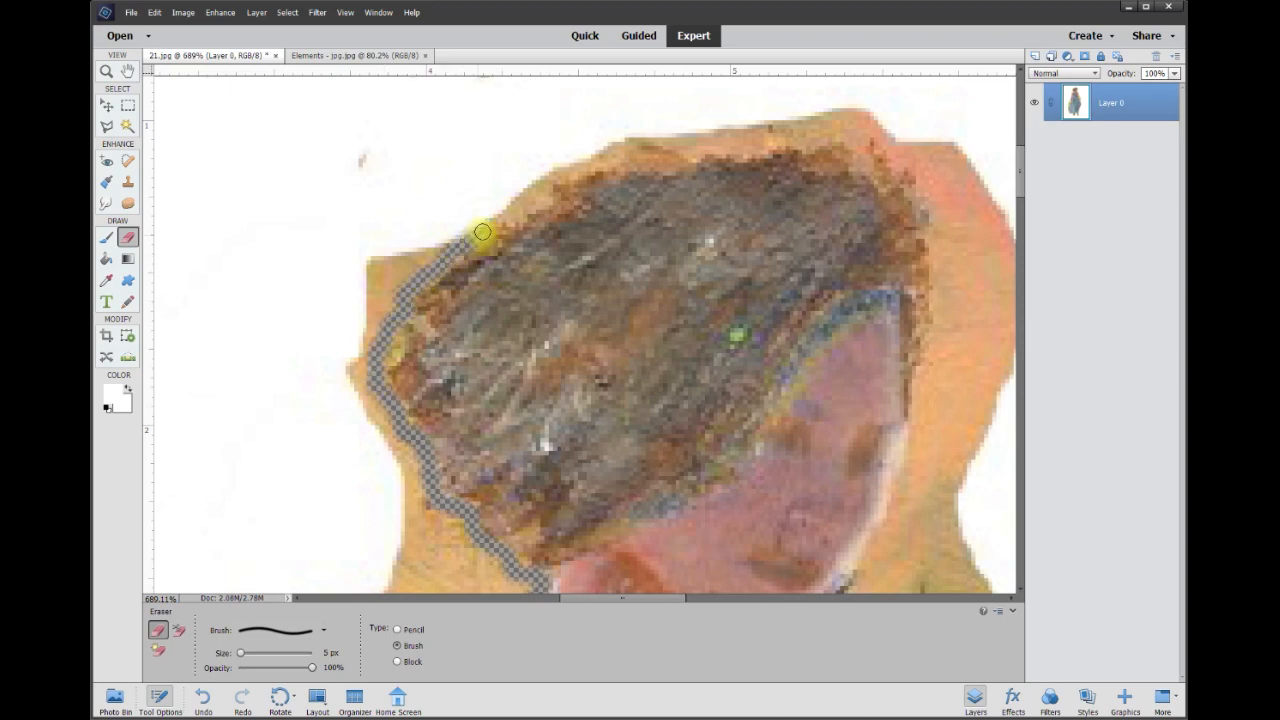
pyautogui.moveTo(518, 209)
pyautogui.mouseDown()
pyautogui.moveTo(545, 182)
pyautogui.moveTo(632, 143)
pyautogui.moveTo(681, 145)
pyautogui.mouseUp()
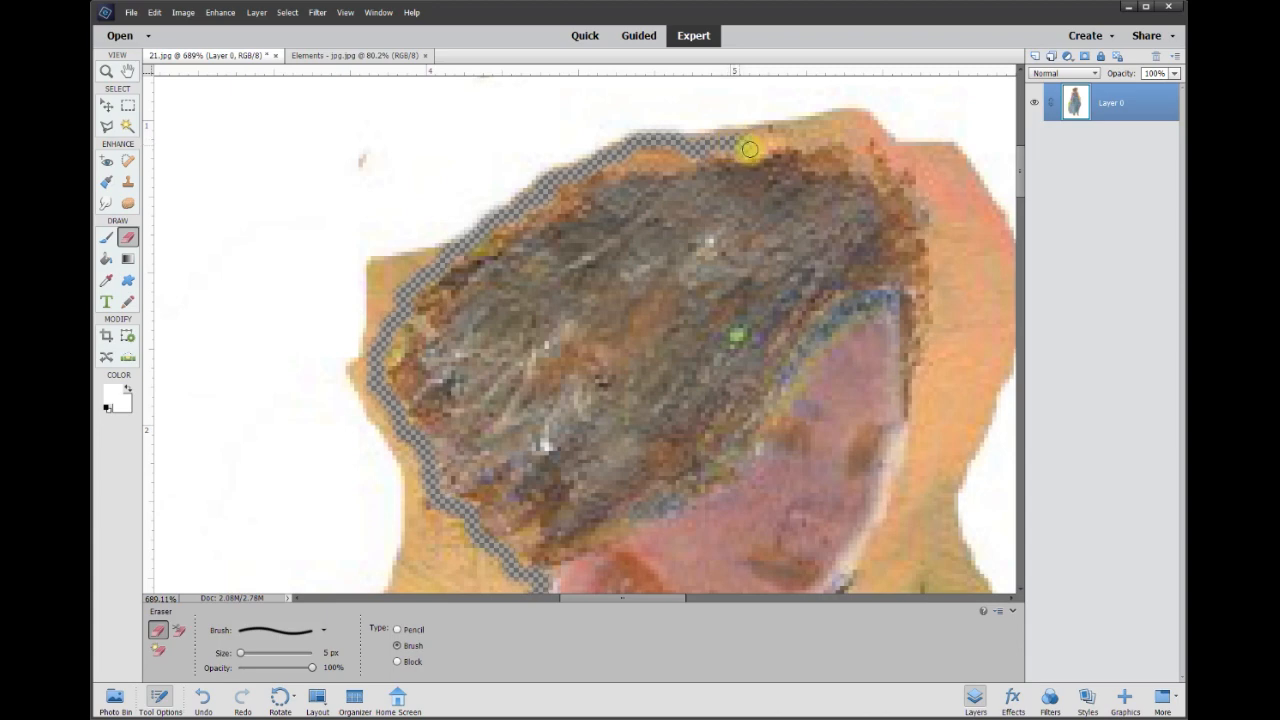
pyautogui.moveTo(805, 146); pyautogui.dragTo(828, 135)
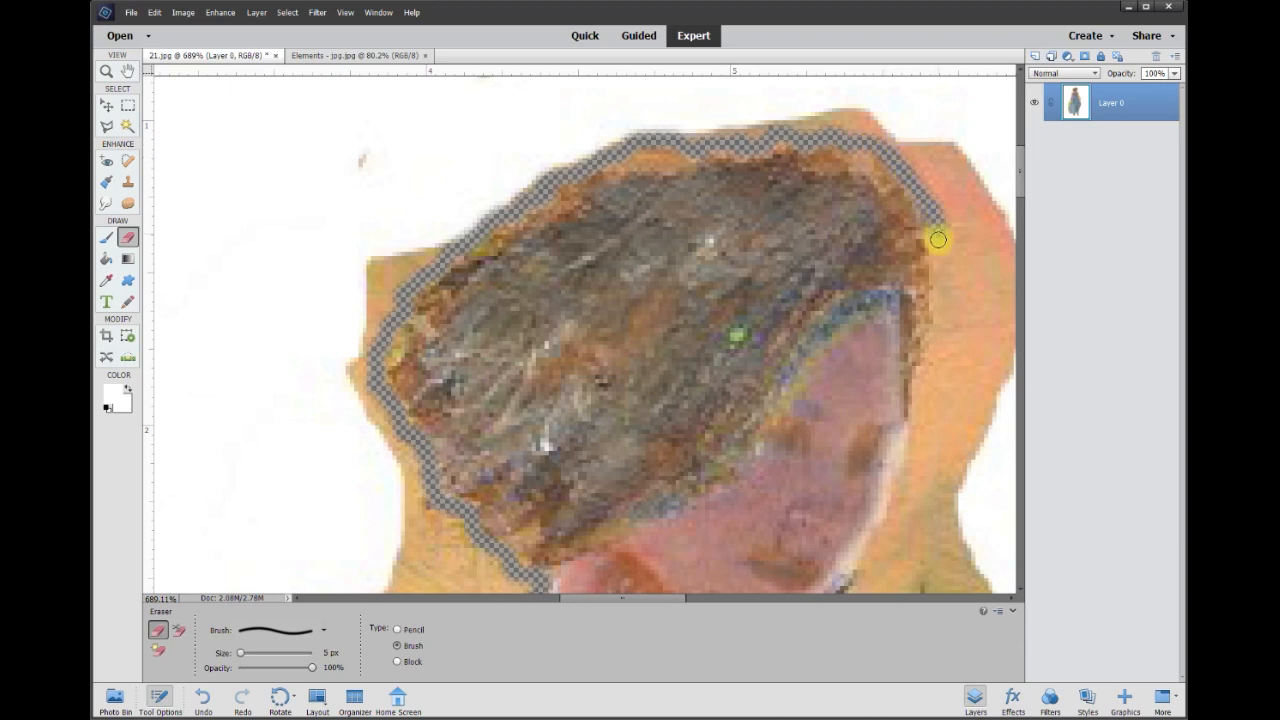
pyautogui.moveTo(934, 259); pyautogui.dragTo(938, 328)
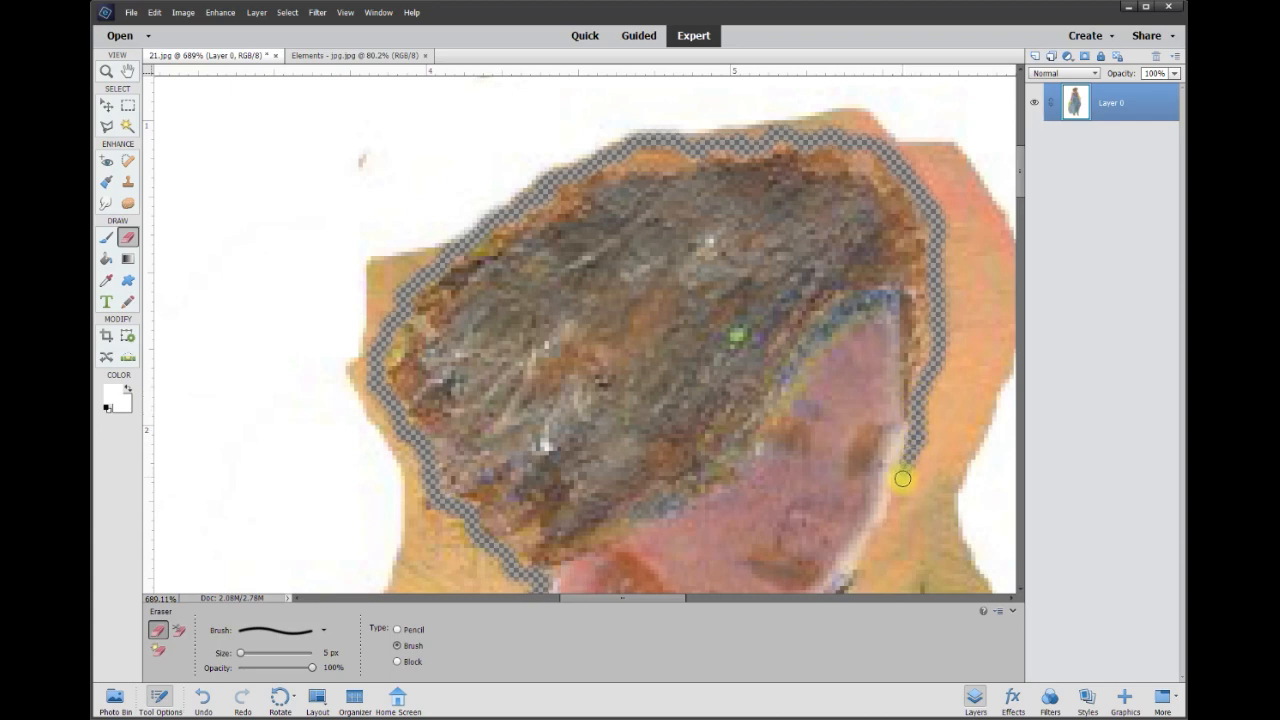
pyautogui.moveTo(898, 215)
pyautogui.mouseDown()
pyautogui.moveTo(863, 297)
pyautogui.moveTo(866, 360)
pyautogui.mouseUp()
pyautogui.moveTo(866, 360); pyautogui.dragTo(943, 374)
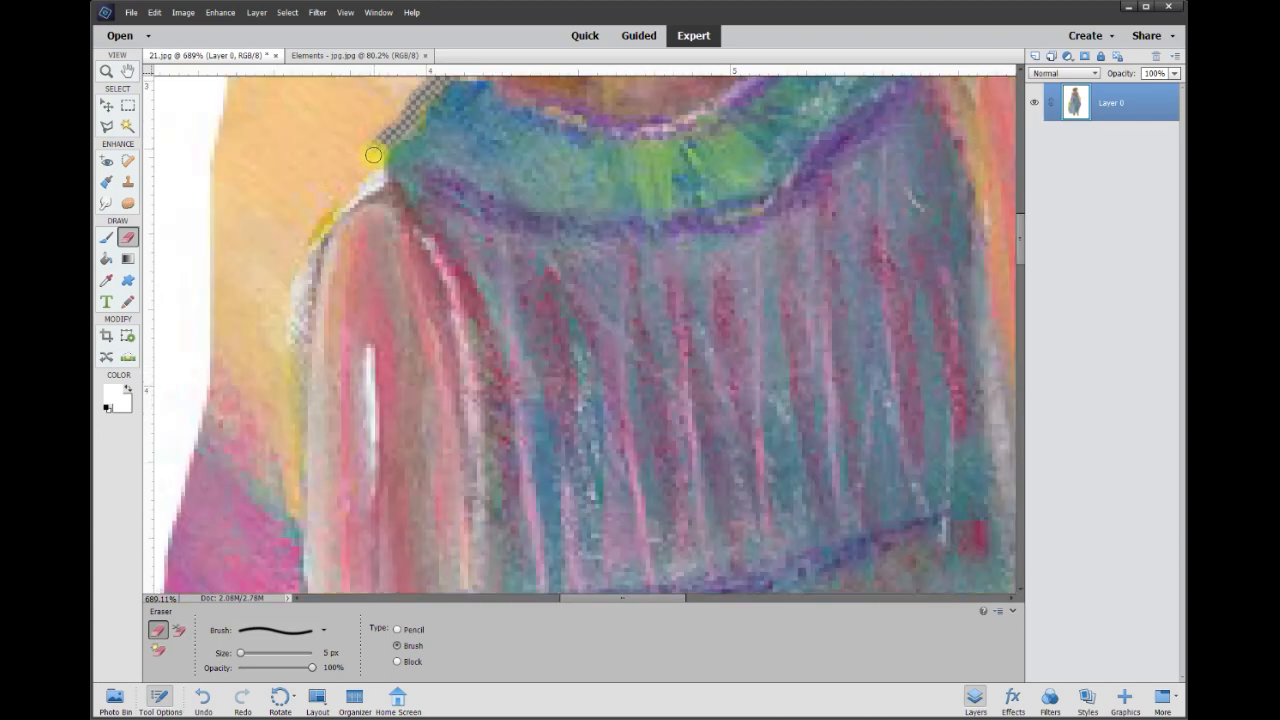
# Step: Erase the background along the outer edges of the figure's shoulders and arms
pyautogui.moveTo(374, 157)
pyautogui.mouseDown()
pyautogui.moveTo(307, 235)
pyautogui.moveTo(278, 327)
pyautogui.moveTo(271, 412)
pyautogui.moveTo(294, 577)
pyautogui.mouseUp()
pyautogui.moveTo(752, 95); pyautogui.dragTo(810, 531)
pyautogui.moveTo(828, 135)
pyautogui.mouseDown()
pyautogui.moveTo(871, 349)
pyautogui.moveTo(929, 529)
pyautogui.mouseUp()
pyautogui.moveTo(938, 180); pyautogui.dragTo(943, 371)
pyautogui.moveTo(943, 371); pyautogui.dragTo(939, 453)
pyautogui.moveTo(935, 85); pyautogui.dragTo(914, 466)
pyautogui.moveTo(914, 466); pyautogui.dragTo(905, 560)
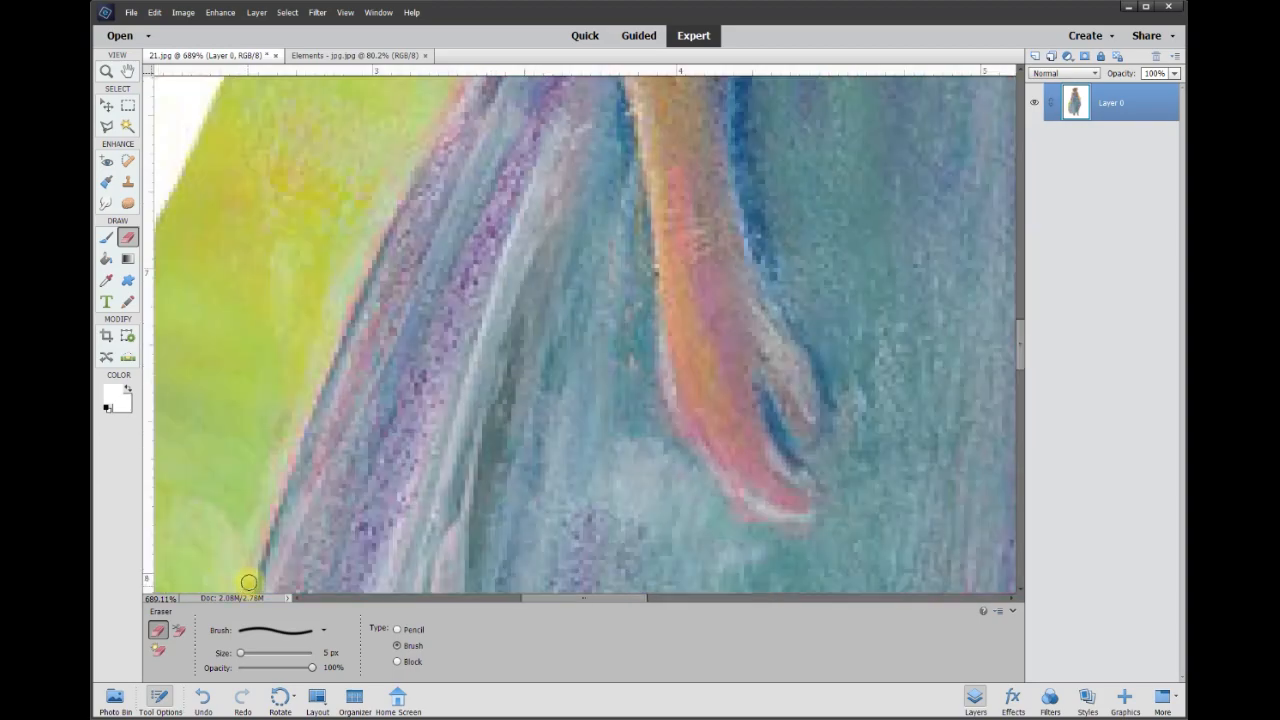
# Step: Erase along the upper left edge of the skirt and up the arm to join the existing outline
pyautogui.moveTo(251, 580)
pyautogui.mouseDown()
pyautogui.moveTo(329, 357)
pyautogui.moveTo(424, 153)
pyautogui.mouseUp()
pyautogui.moveTo(424, 153); pyautogui.dragTo(470, 90)
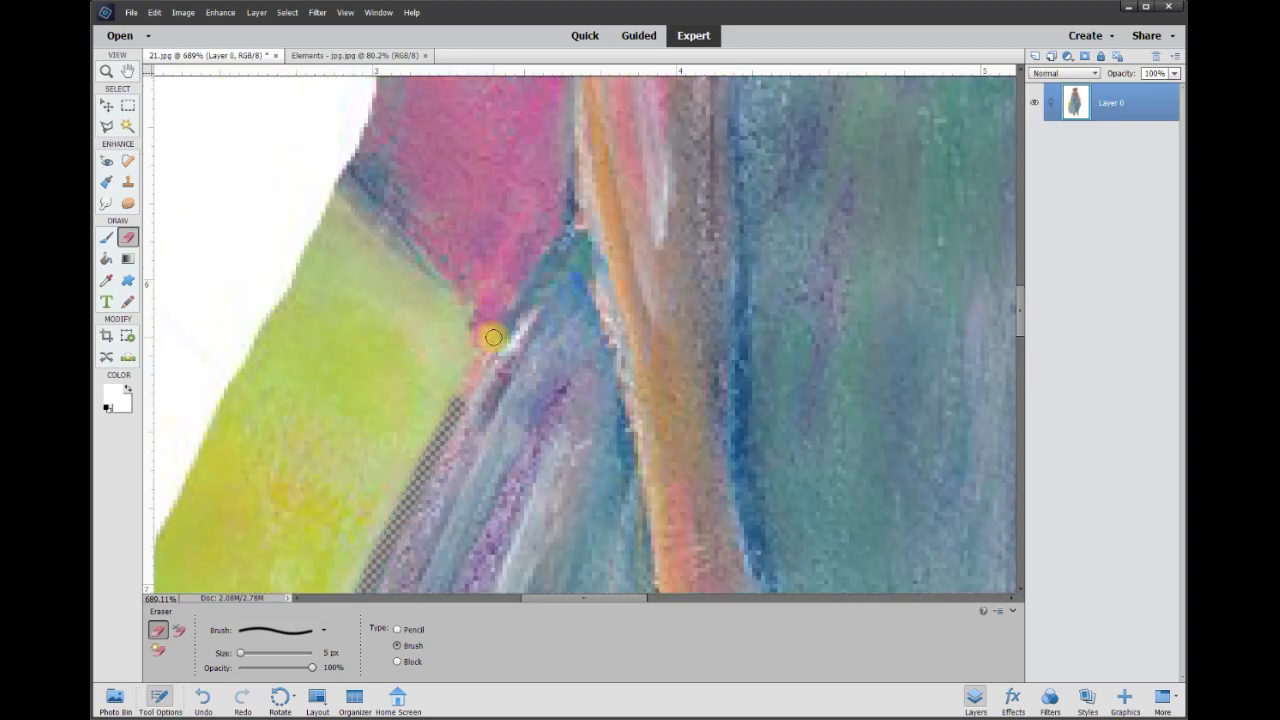
pyautogui.moveTo(486, 337); pyautogui.dragTo(557, 223)
pyautogui.moveTo(557, 223); pyautogui.dragTo(556, 130)
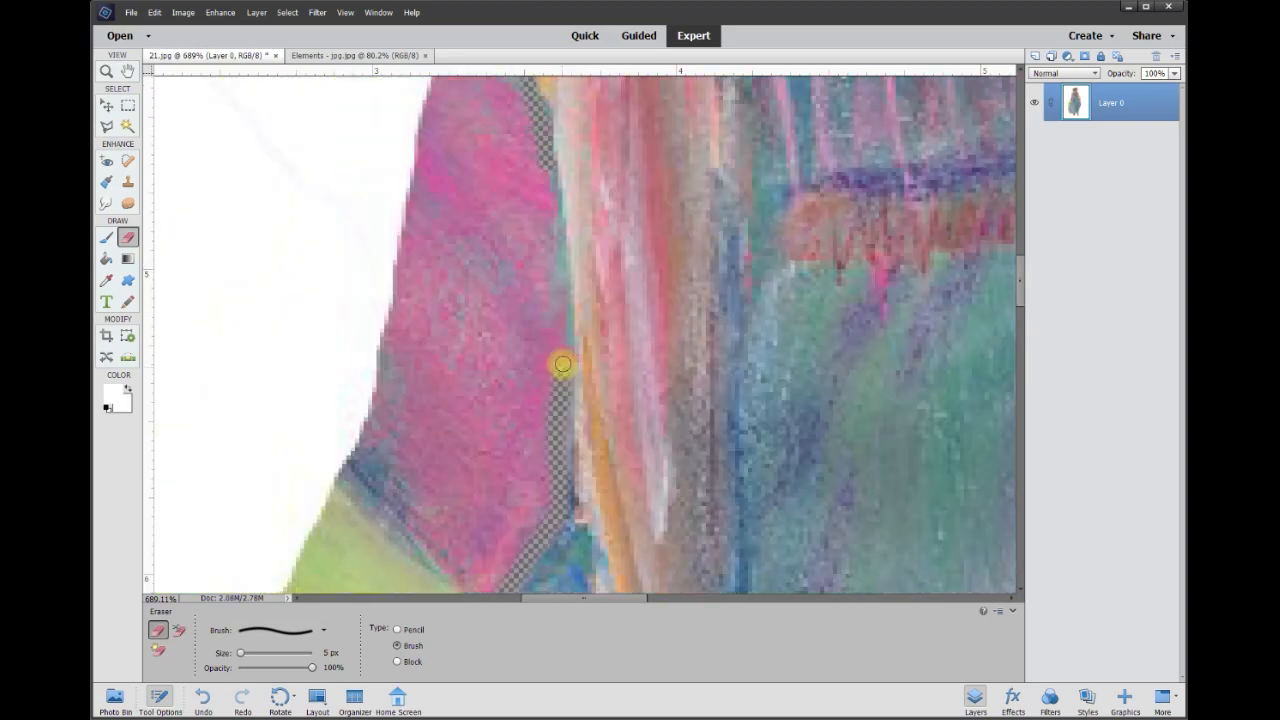
pyautogui.moveTo(560, 363); pyautogui.dragTo(560, 254)
pyautogui.moveTo(560, 254); pyautogui.dragTo(556, 170)
# Step: Erase along the lower left edge of the skirt and around the corner of the hem
pyautogui.moveTo(214, 300); pyautogui.dragTo(228, 196)
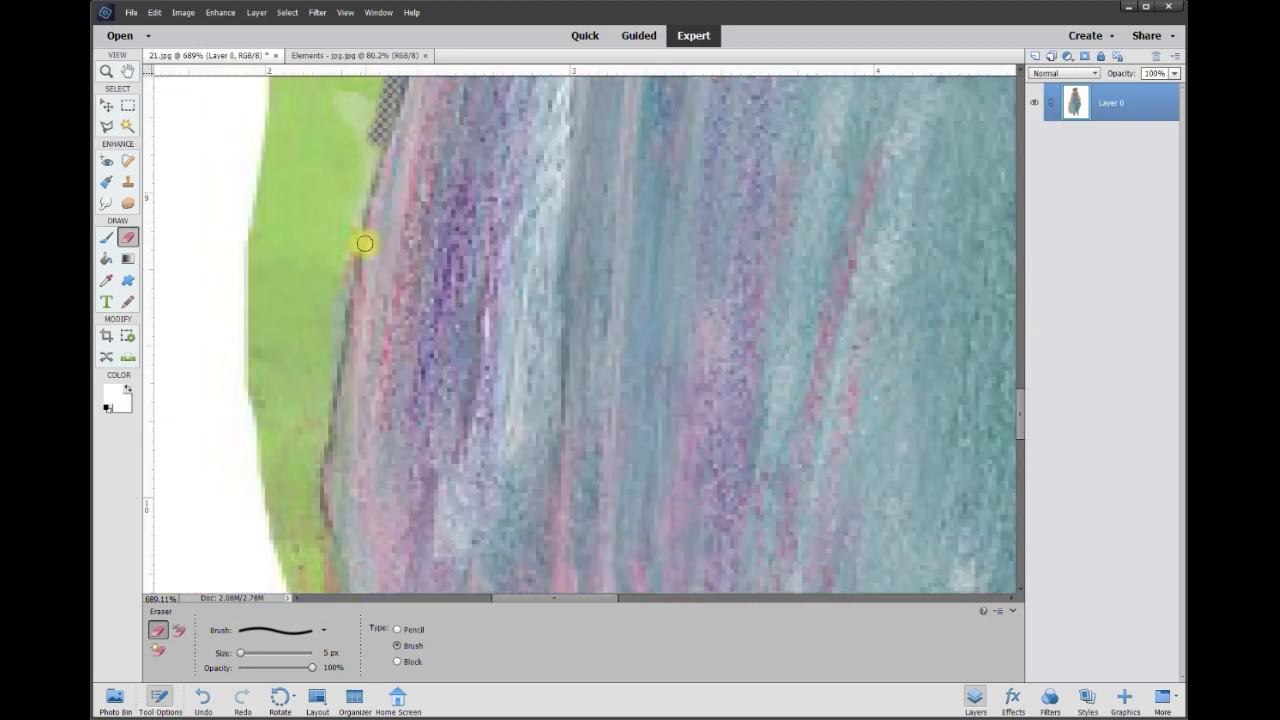
pyautogui.moveTo(363, 246)
pyautogui.mouseDown()
pyautogui.moveTo(309, 501)
pyautogui.moveTo(328, 560)
pyautogui.mouseUp()
pyautogui.moveTo(330, 160)
pyautogui.mouseDown()
pyautogui.moveTo(497, 473)
pyautogui.moveTo(599, 523)
pyautogui.moveTo(726, 529)
pyautogui.mouseUp()
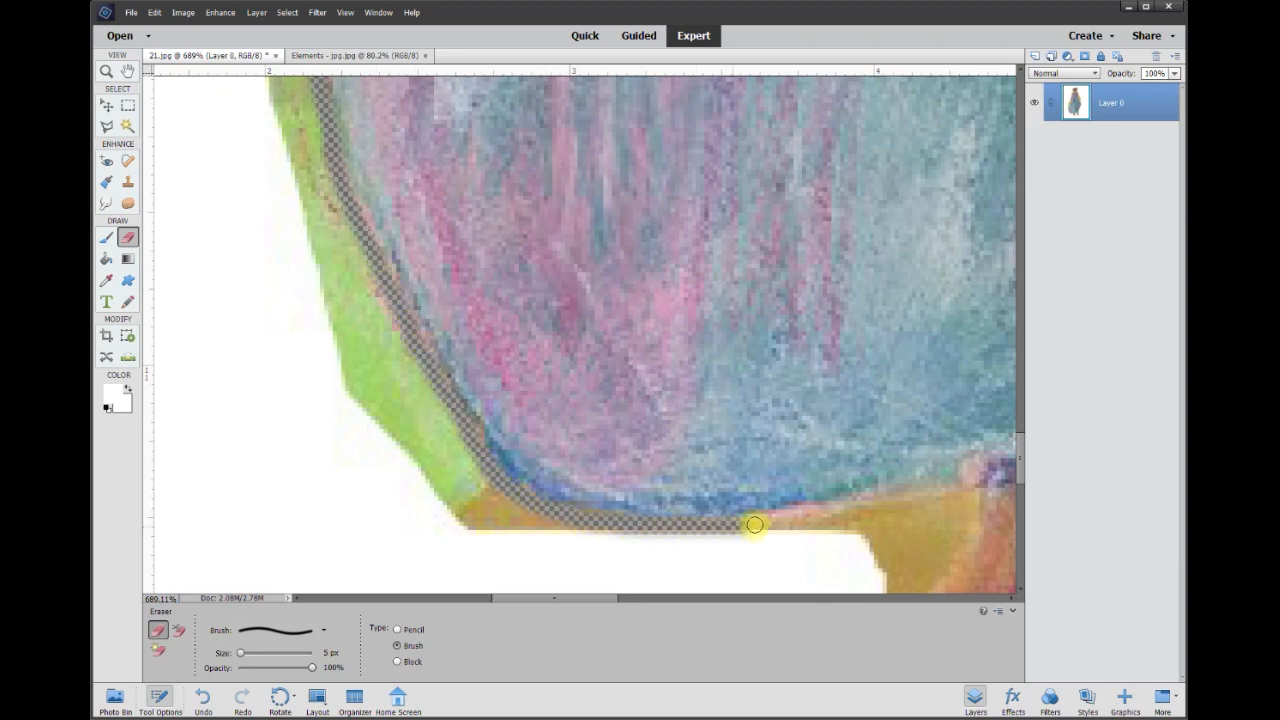
pyautogui.moveTo(726, 529); pyautogui.dragTo(855, 525)
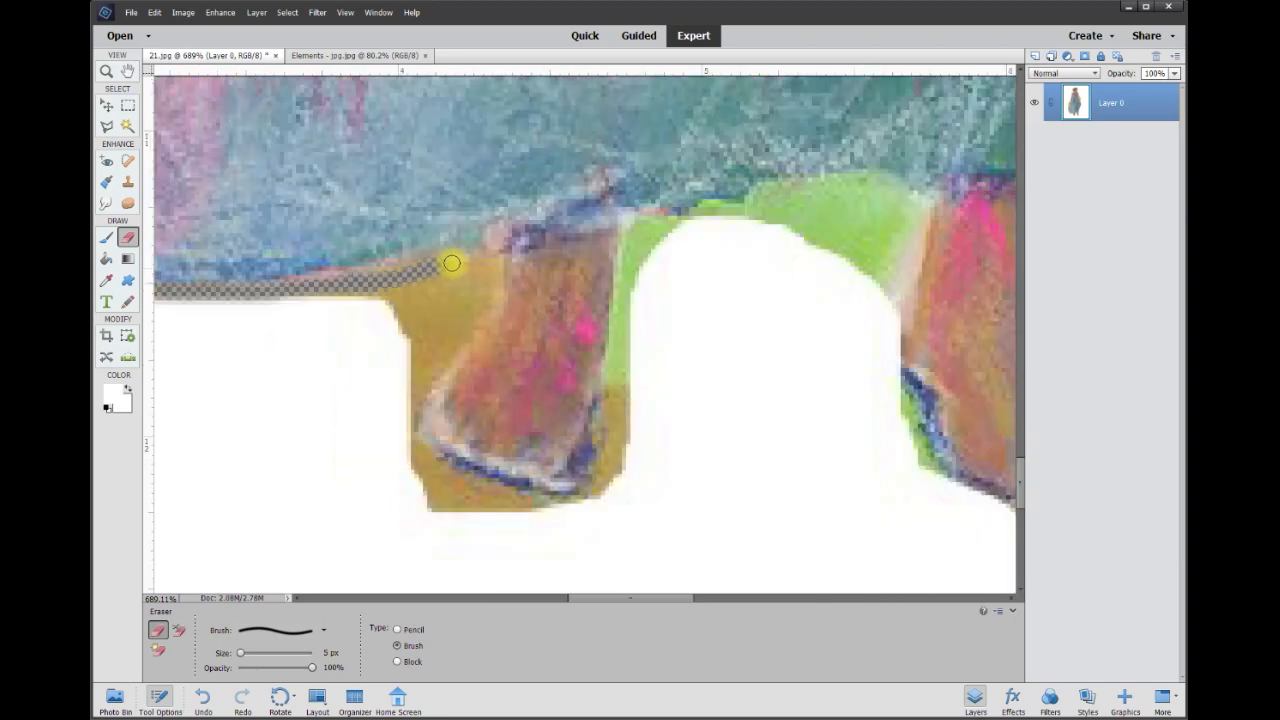
# Step: Continue the erased outline along the hem near the feet and up the right edge of the skirt
pyautogui.moveTo(452, 263)
pyautogui.mouseDown()
pyautogui.moveTo(493, 262)
pyautogui.moveTo(413, 431)
pyautogui.moveTo(460, 476)
pyautogui.moveTo(533, 508)
pyautogui.moveTo(596, 481)
pyautogui.moveTo(627, 264)
pyautogui.moveTo(664, 215)
pyautogui.moveTo(785, 188)
pyautogui.moveTo(885, 187)
pyautogui.moveTo(906, 242)
pyautogui.moveTo(893, 325)
pyautogui.moveTo(937, 471)
pyautogui.moveTo(655, 497)
pyautogui.moveTo(721, 535)
pyautogui.moveTo(767, 539)
pyautogui.moveTo(782, 490)
pyautogui.moveTo(730, 335)
pyautogui.moveTo(741, 176)
pyautogui.mouseUp()
pyautogui.scroll(3, 741, 176)
pyautogui.moveTo(748, 297); pyautogui.dragTo(772, 114)
pyautogui.scroll(3, 772, 114)
pyautogui.moveTo(820, 337); pyautogui.dragTo(823, 230)
pyautogui.scroll(3, 823, 230)
pyautogui.moveTo(834, 420); pyautogui.dragTo(861, 236)
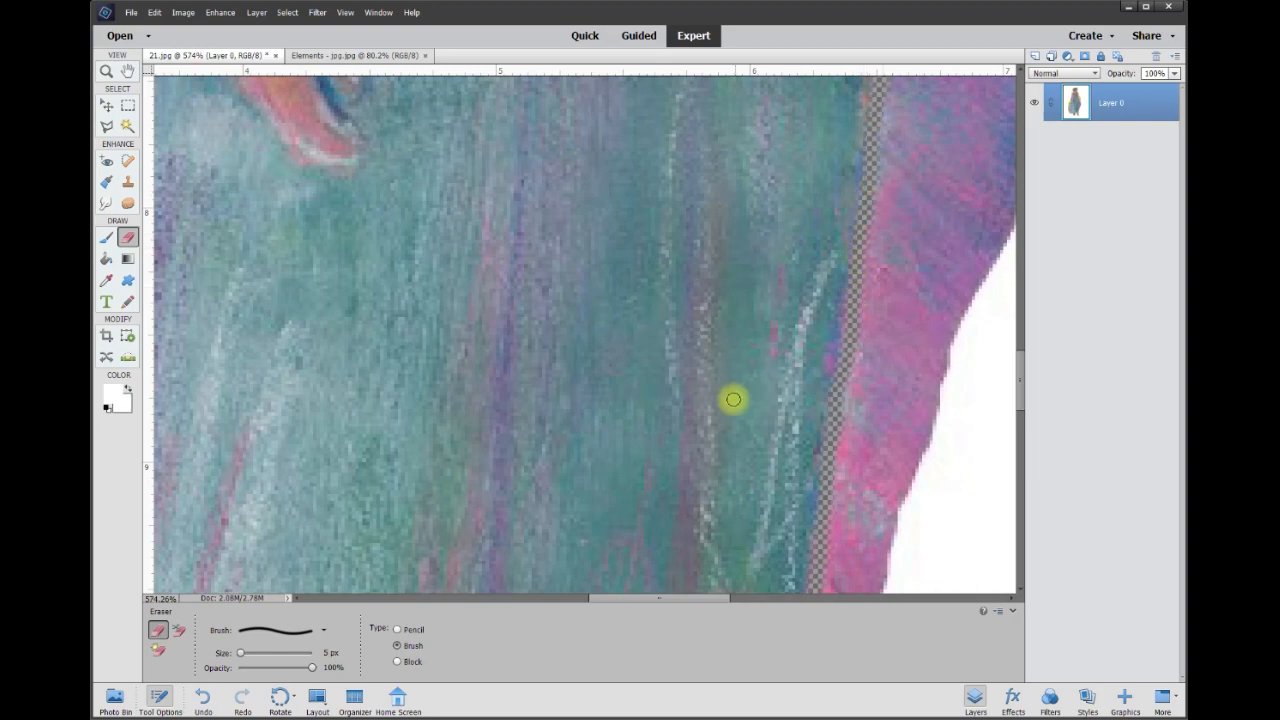
# Step: Start a Polygonal Lasso selection inside the erased outline near the right foot and trace up the right edge of the skirt and arm
pyautogui.scroll(-10, 714, 403)
pyautogui.scroll(-1, 566, 178)
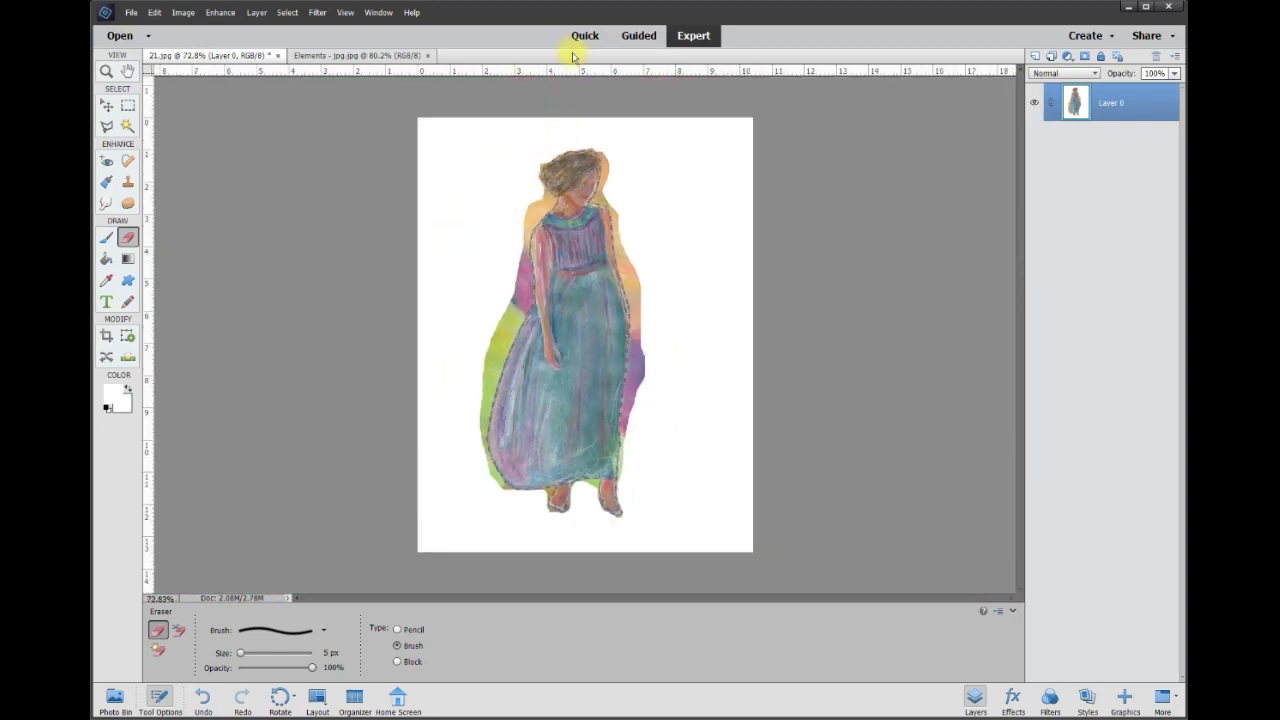
pyautogui.scroll(3, 620, 271)
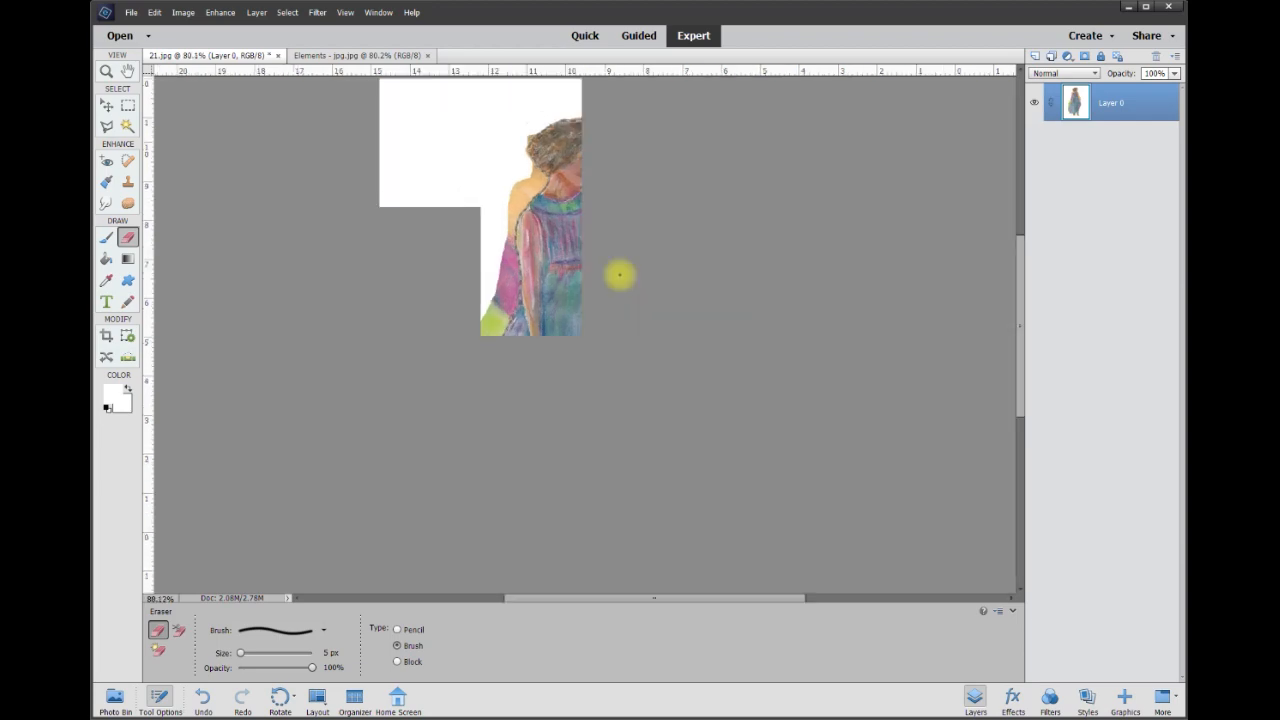
pyautogui.click(107, 127)
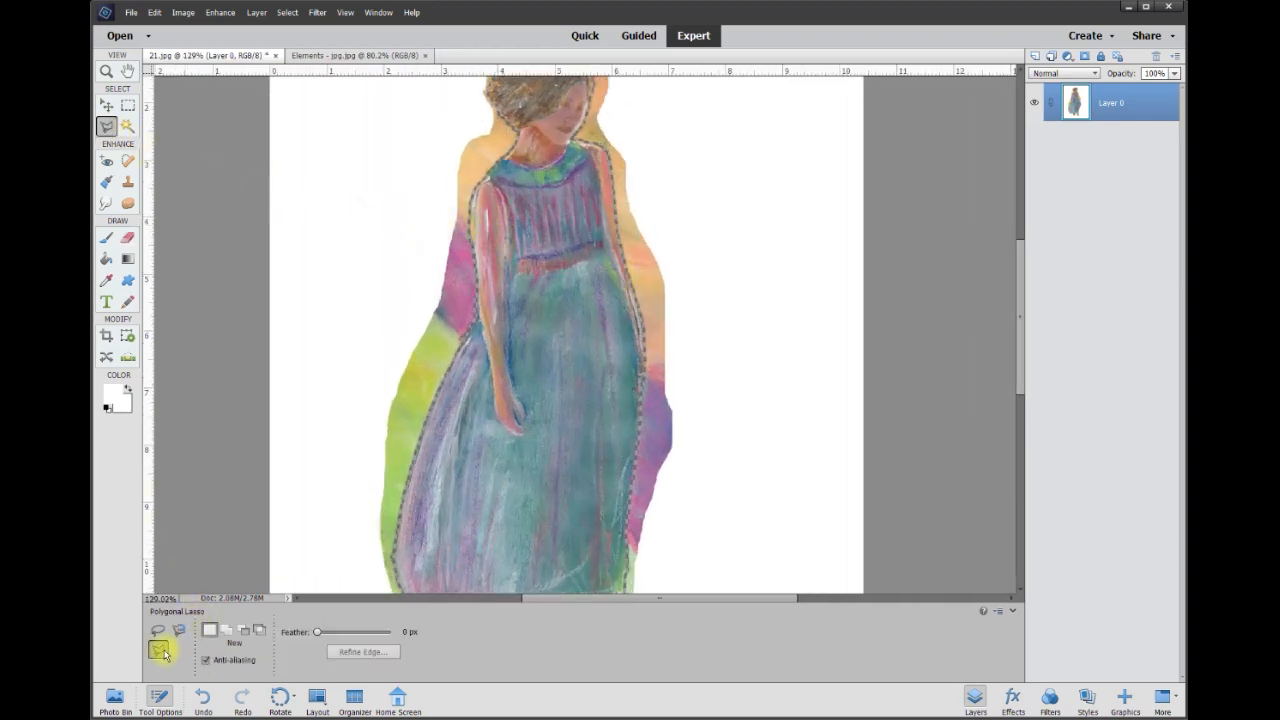
pyautogui.scroll(6, 666, 374)
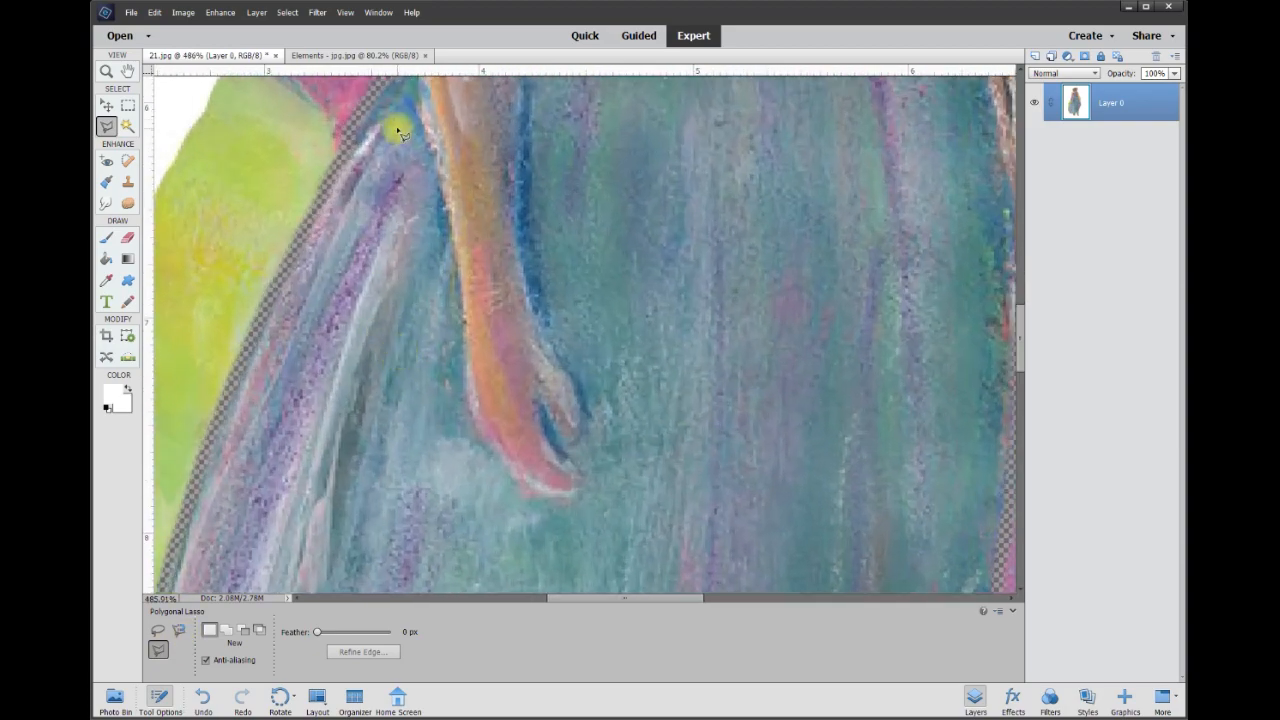
pyautogui.moveTo(1022, 350); pyautogui.dragTo(1014, 474)
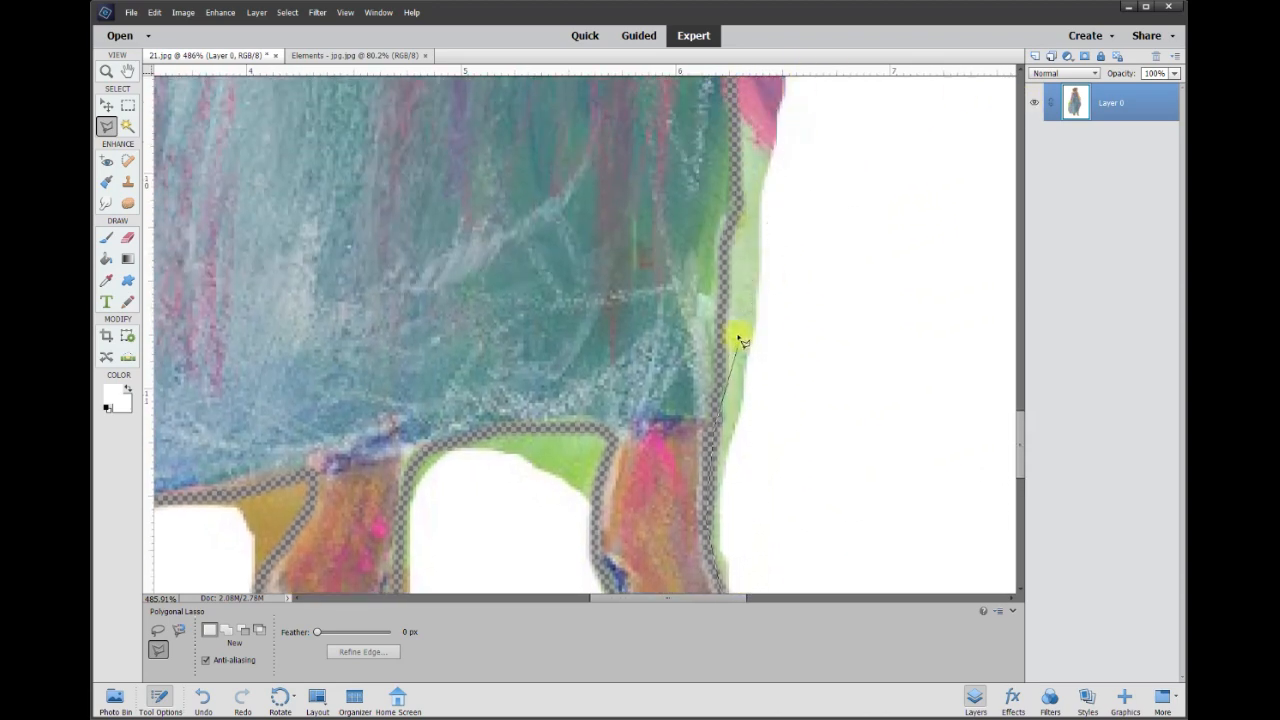
pyautogui.click(722, 337)
pyautogui.click(737, 205)
pyautogui.click(733, 112)
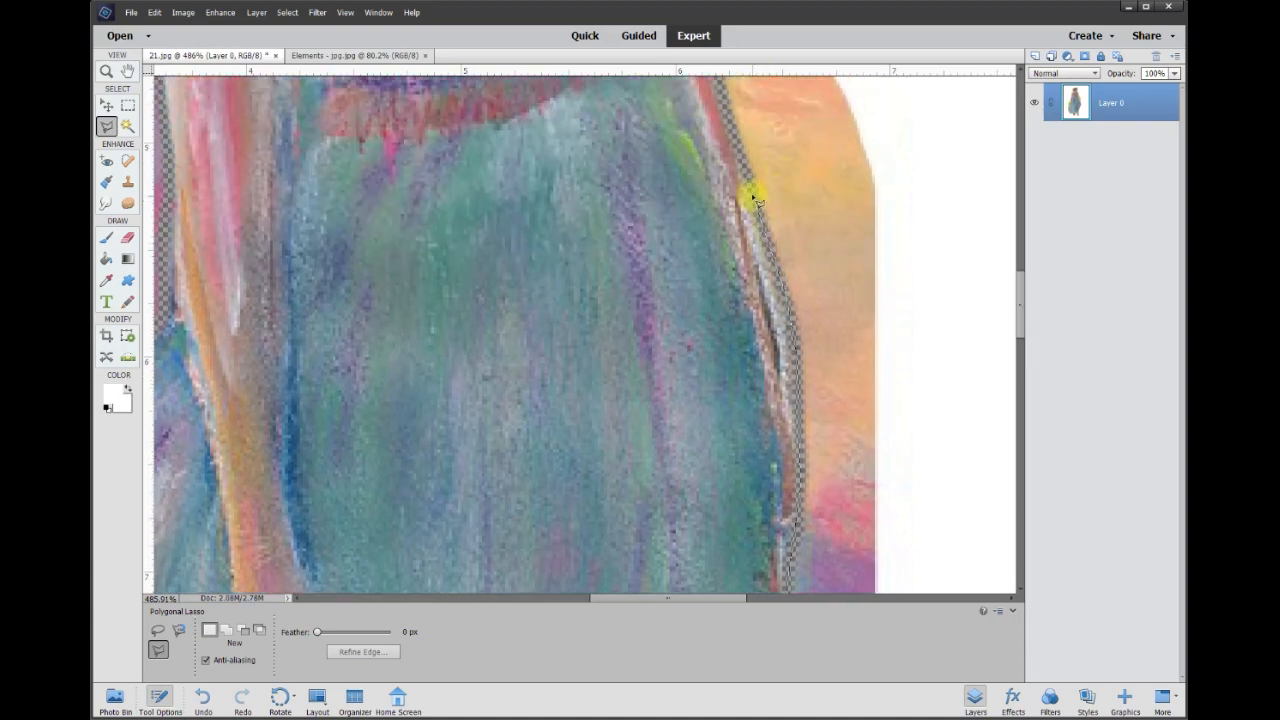
pyautogui.click(725, 103)
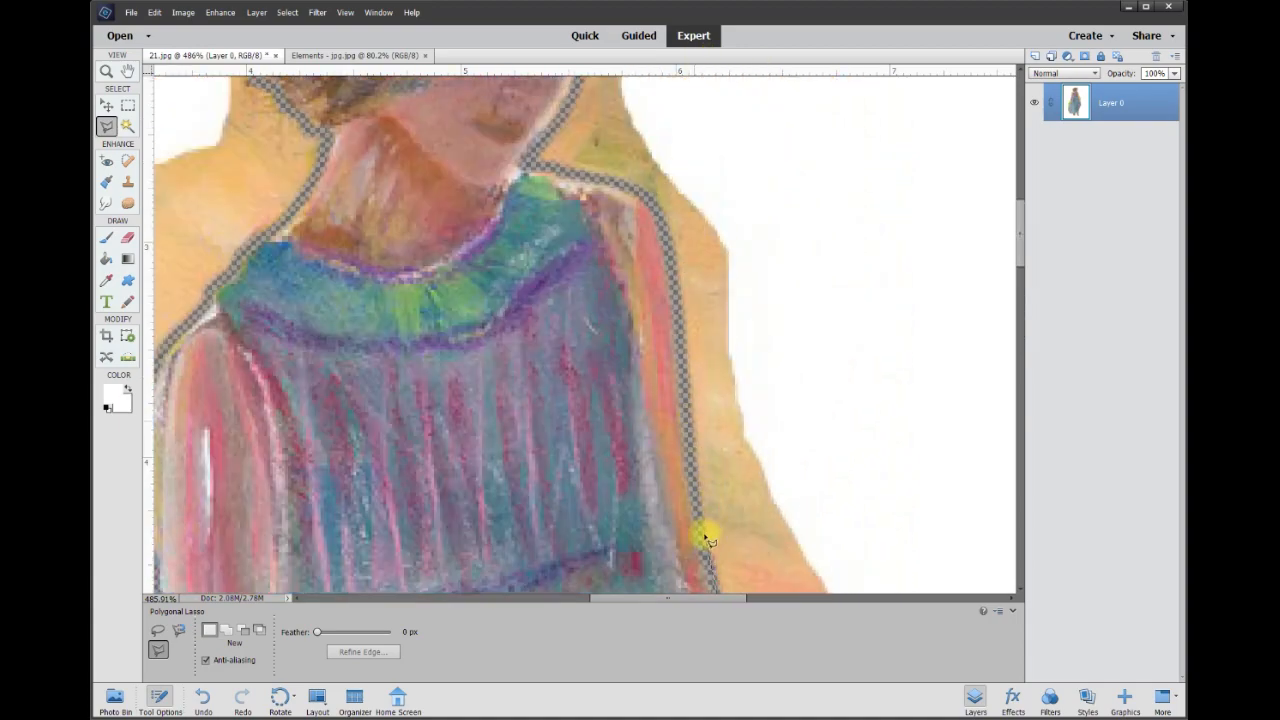
# Step: Continue the lasso selection over the right shoulder, around the head and down the left arm to the top of the skirt
pyautogui.scroll(-2, 712, 590)
pyautogui.scroll(7, 681, 205)
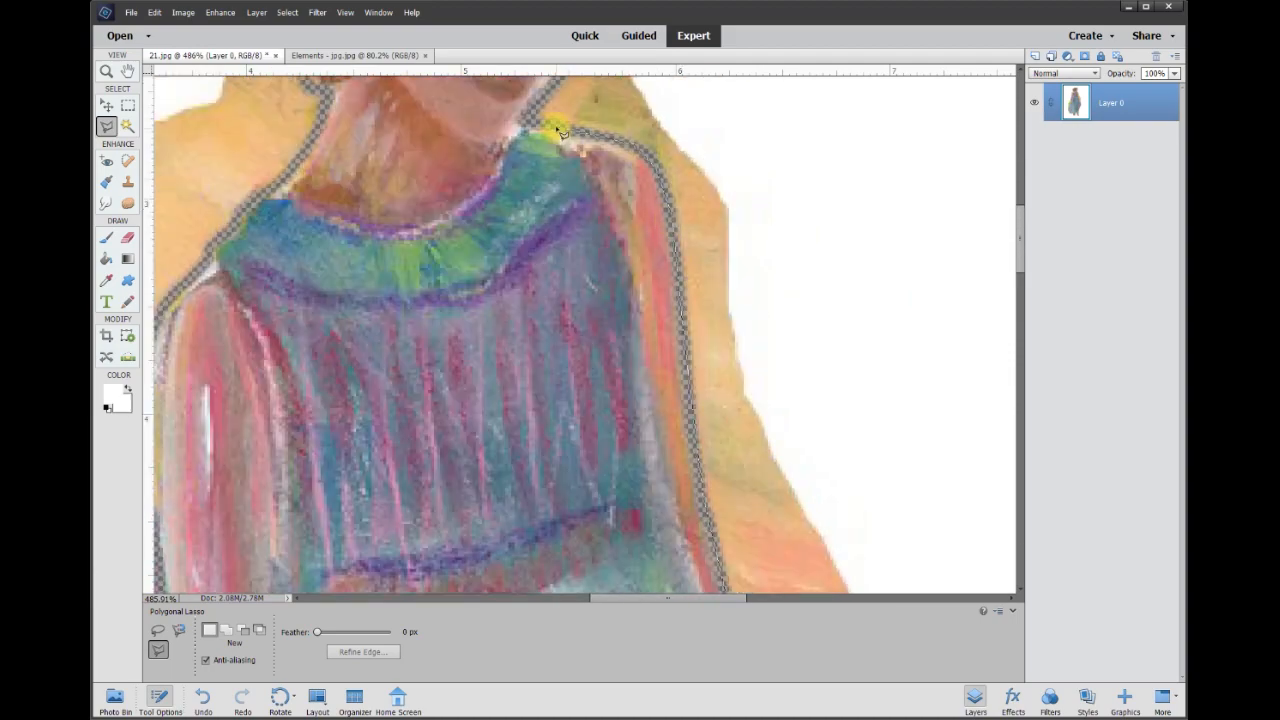
pyautogui.click(422, 184)
pyautogui.click(275, 257)
pyautogui.click(211, 341)
pyautogui.click(253, 431)
pyautogui.click(313, 486)
pyautogui.click(278, 577)
pyautogui.click(201, 320)
pyautogui.click(397, 487)
pyautogui.click(423, 402)
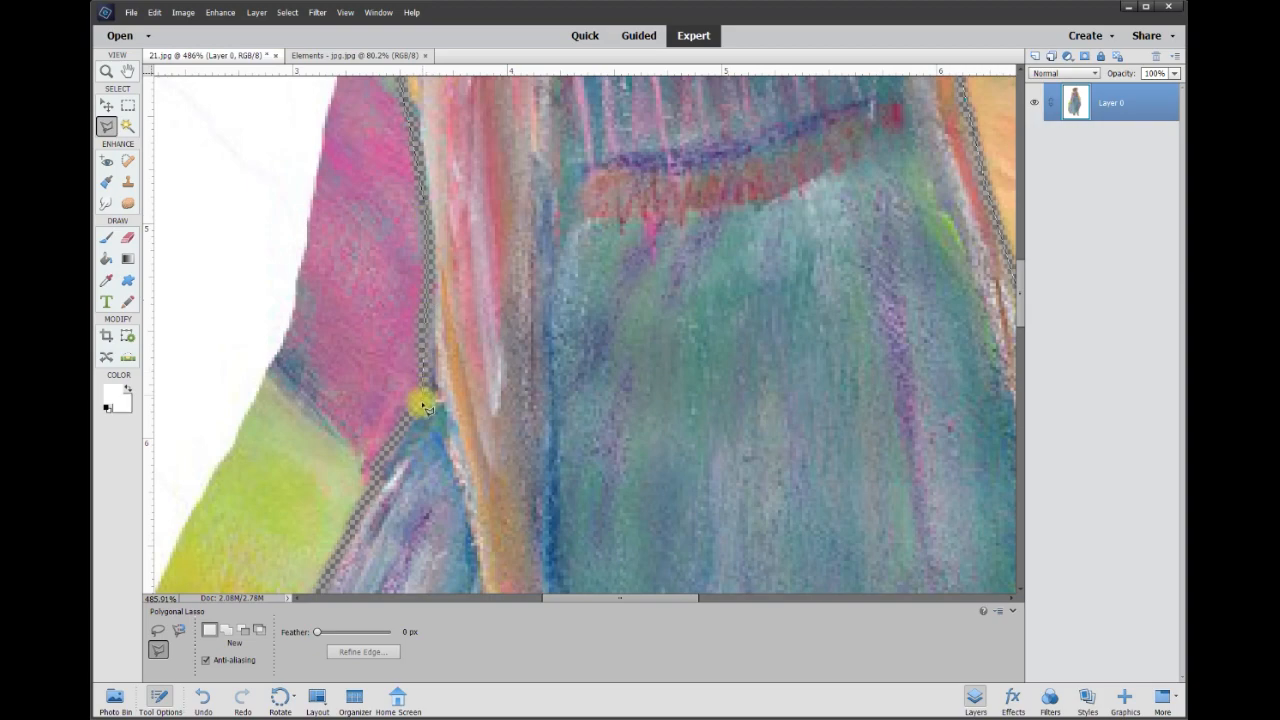
# Step: Trace the lasso selection down the left edge of the skirt and around the lower left corner of the hem
pyautogui.click(345, 530)
pyautogui.click(204, 564)
pyautogui.click(203, 480)
pyautogui.click(242, 300)
pyautogui.click(366, 450)
# Step: Trace the lasso selection around the left foot and along the hem between the two feet
pyautogui.click(618, 430)
pyautogui.click(598, 512)
pyautogui.click(638, 570)
pyautogui.click(717, 533)
pyautogui.click(750, 376)
pyautogui.click(830, 364)
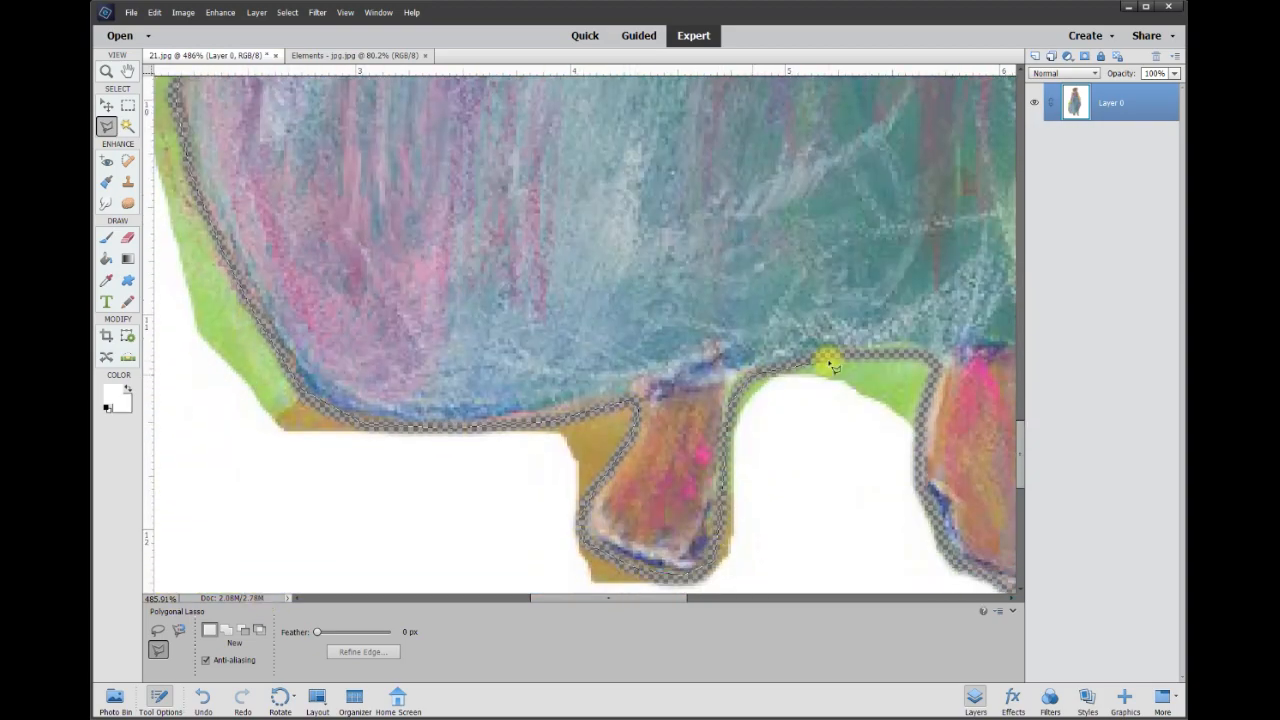
pyautogui.click(888, 357)
pyautogui.click(923, 360)
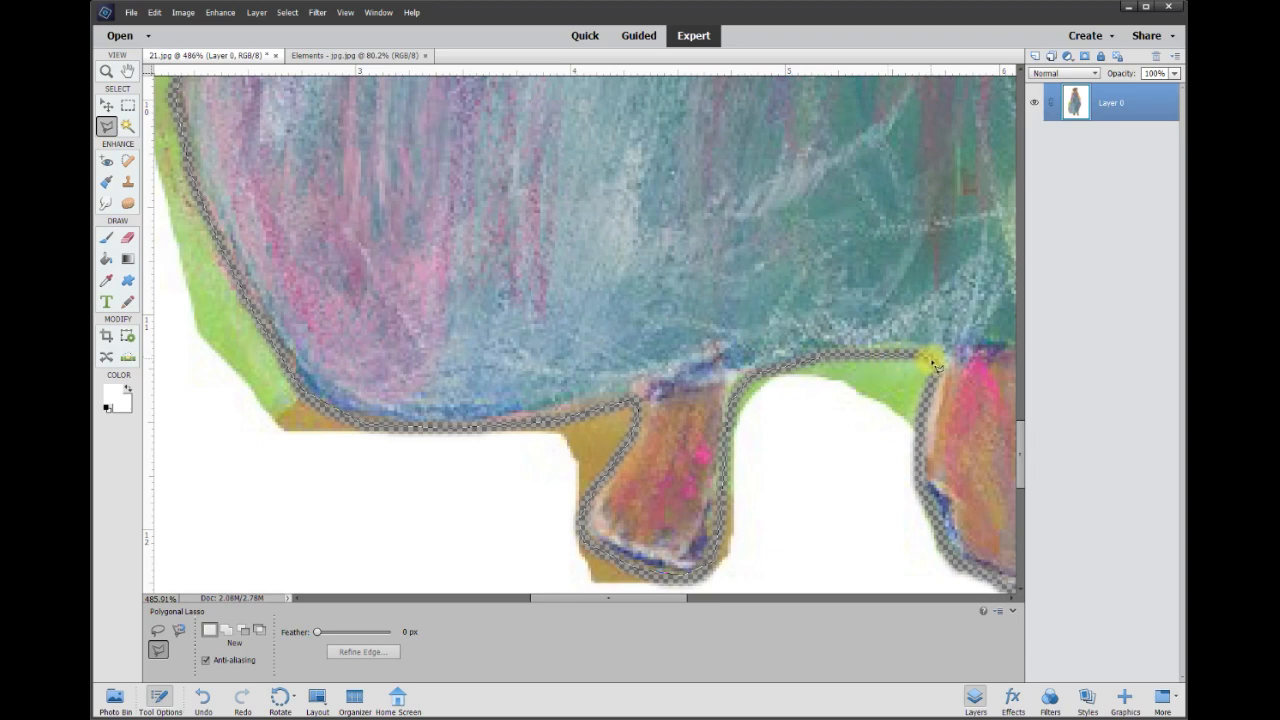
# Step: Trace around the right foot and close the lasso selection around the whole figure
pyautogui.click(918, 414)
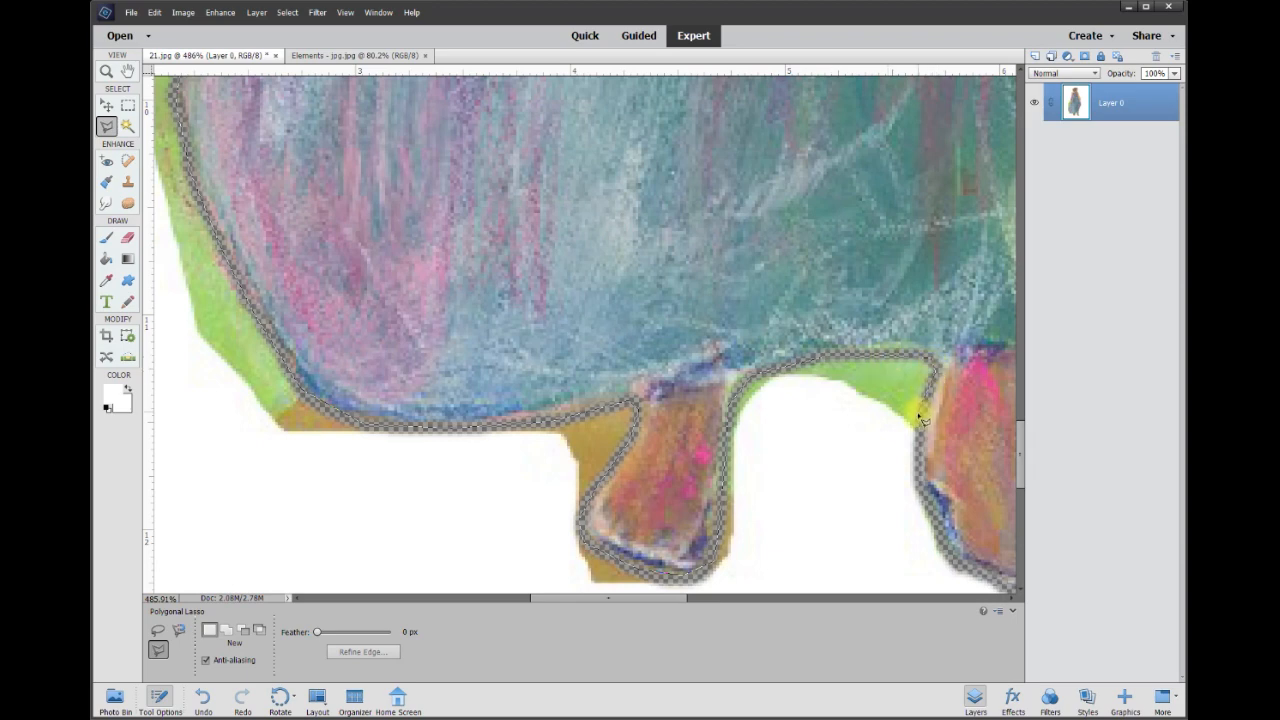
pyautogui.click(924, 488)
pyautogui.click(942, 522)
pyautogui.moveTo(942, 522); pyautogui.dragTo(415, 337)
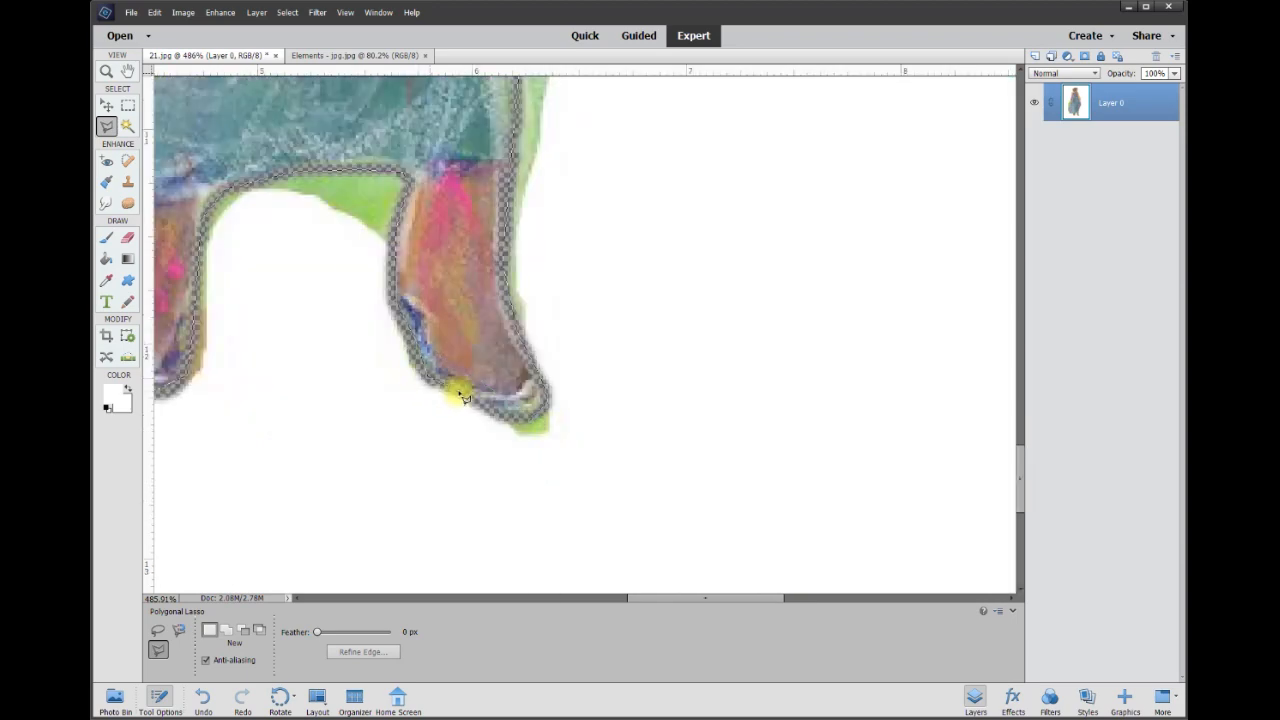
pyautogui.doubleClick(515, 420)
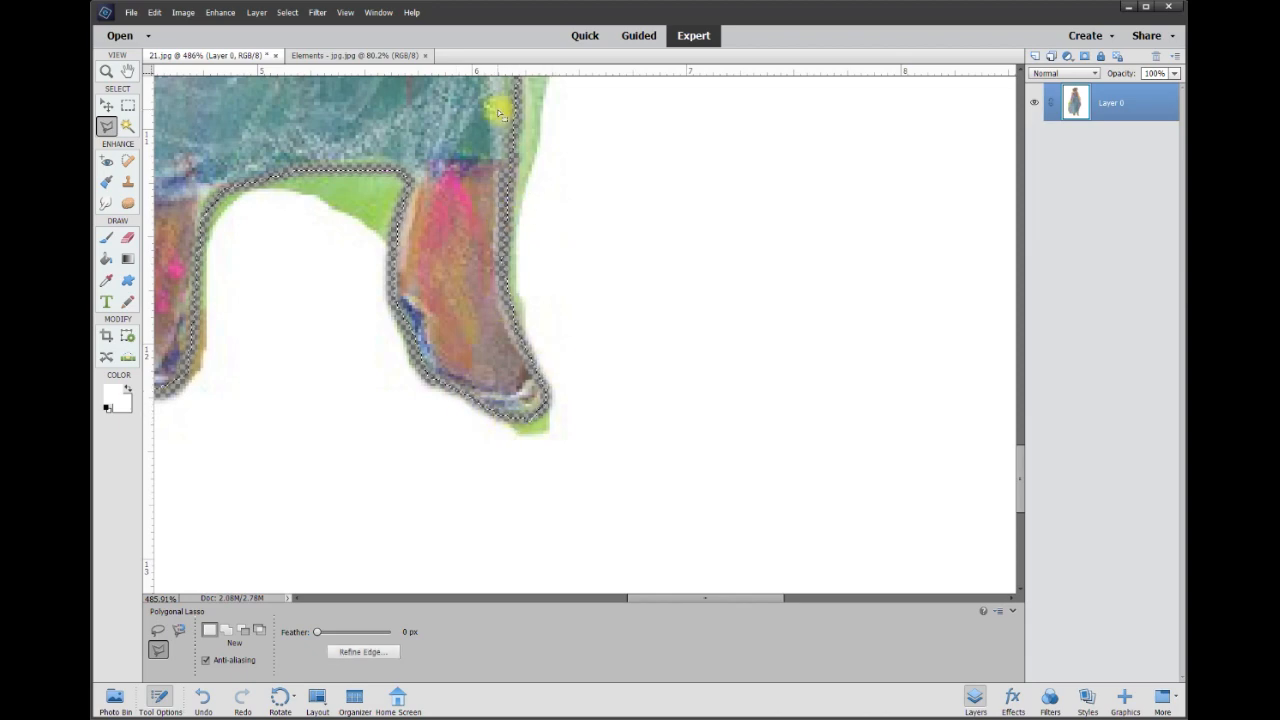
# Step: Try to delete the contents of the selection traced around the figure
pyautogui.scroll(-5, 280, 242)
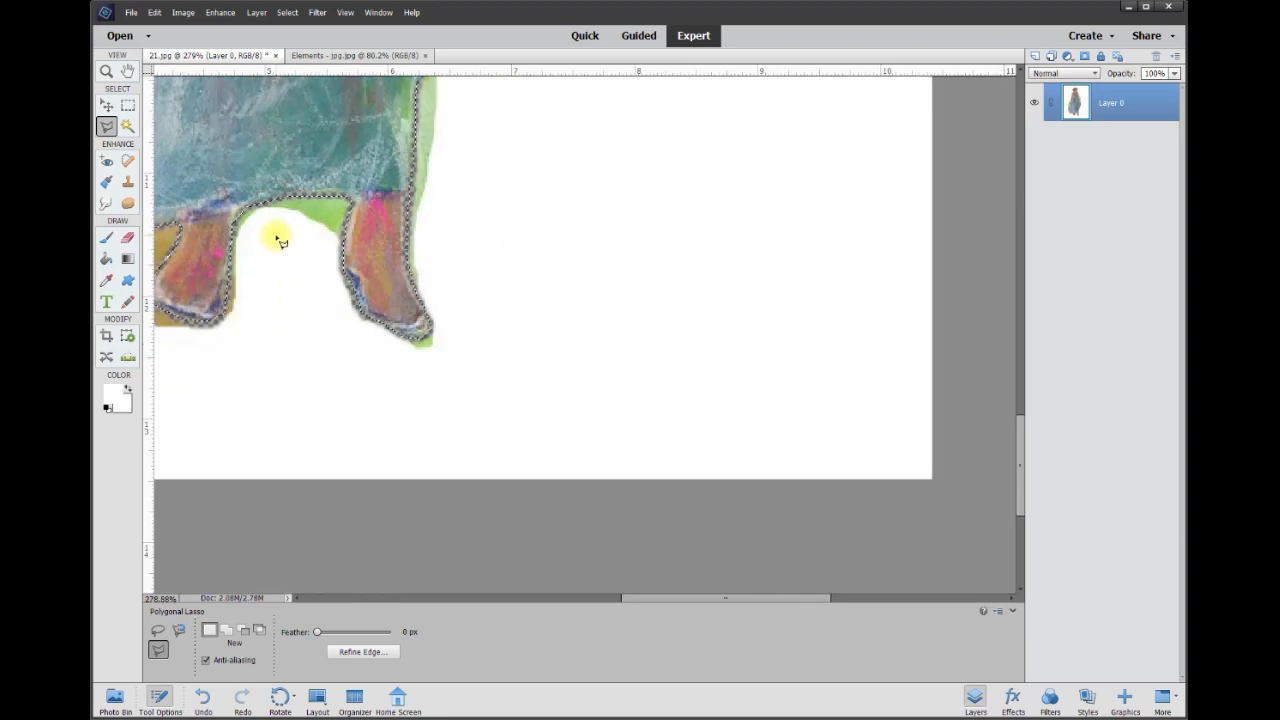
pyautogui.scroll(-8, 278, 242)
pyautogui.scroll(6, 619, 357)
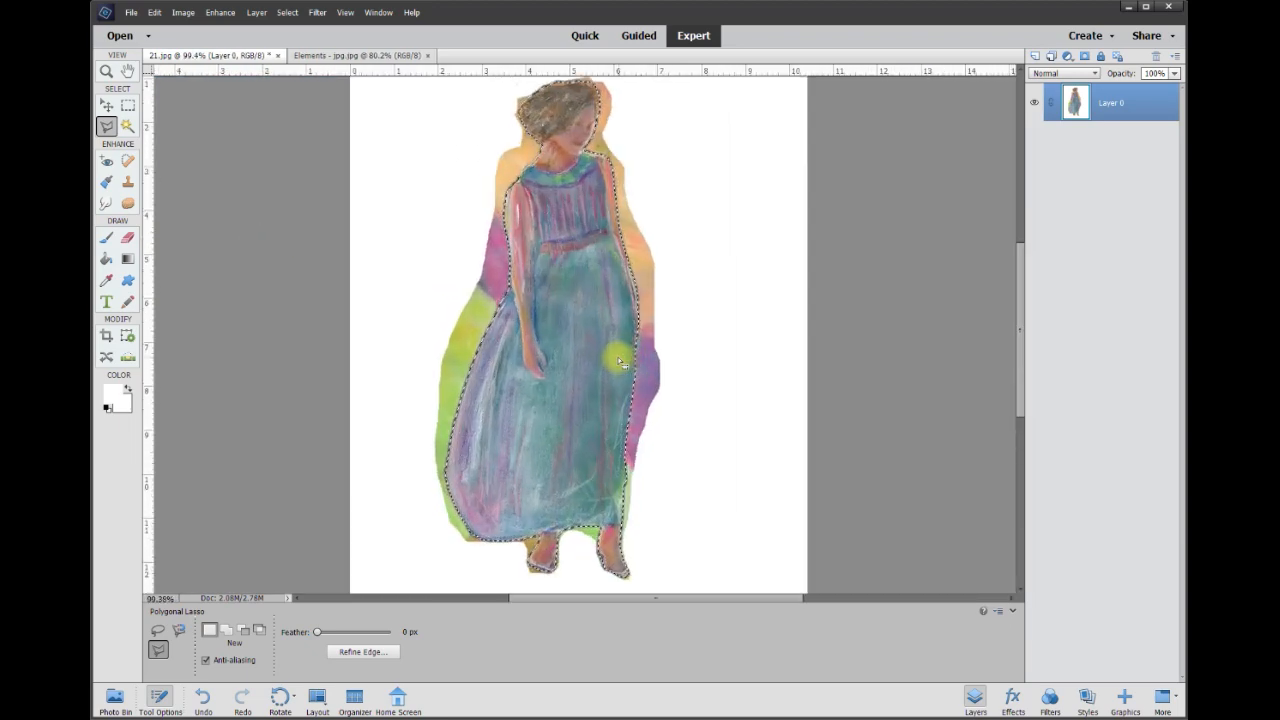
pyautogui.scroll(-1, 583, 193)
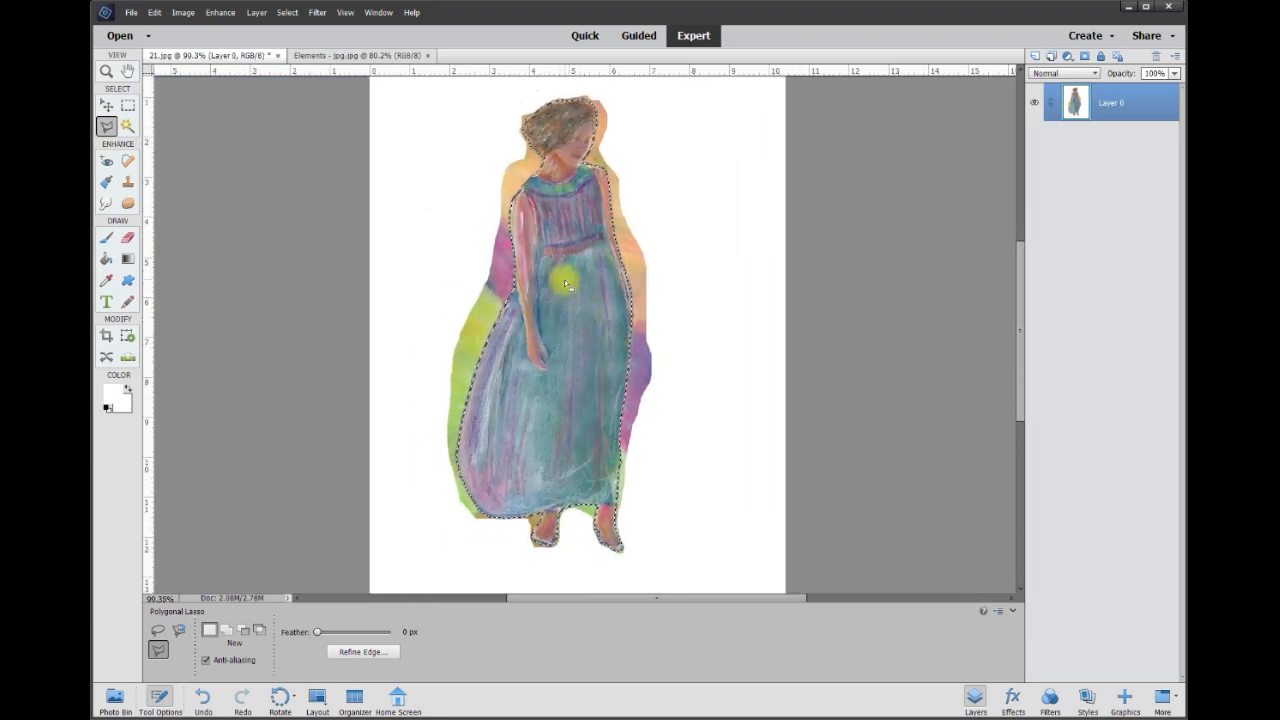
pyautogui.press('Delete')
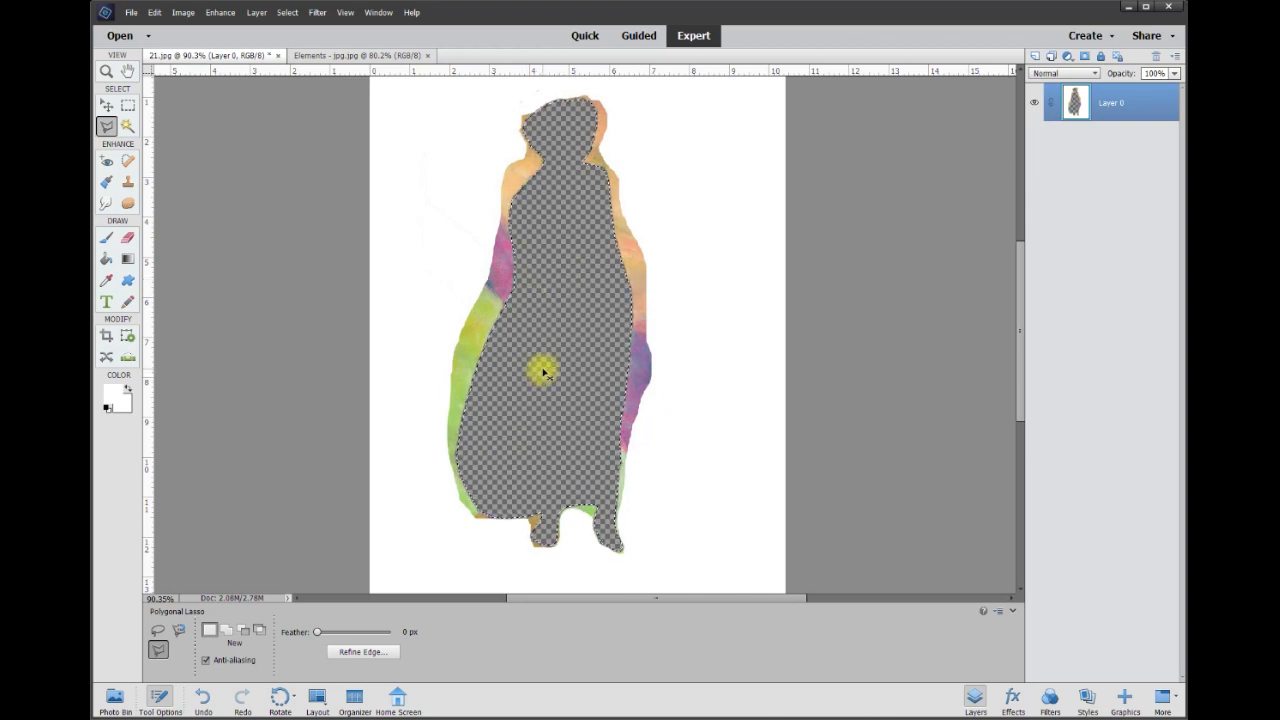
pyautogui.hotkey('ctrl', 'z')
# Step: Invert the selection, delete the background around the figure and clear the selection
pyautogui.rightClick(574, 322)
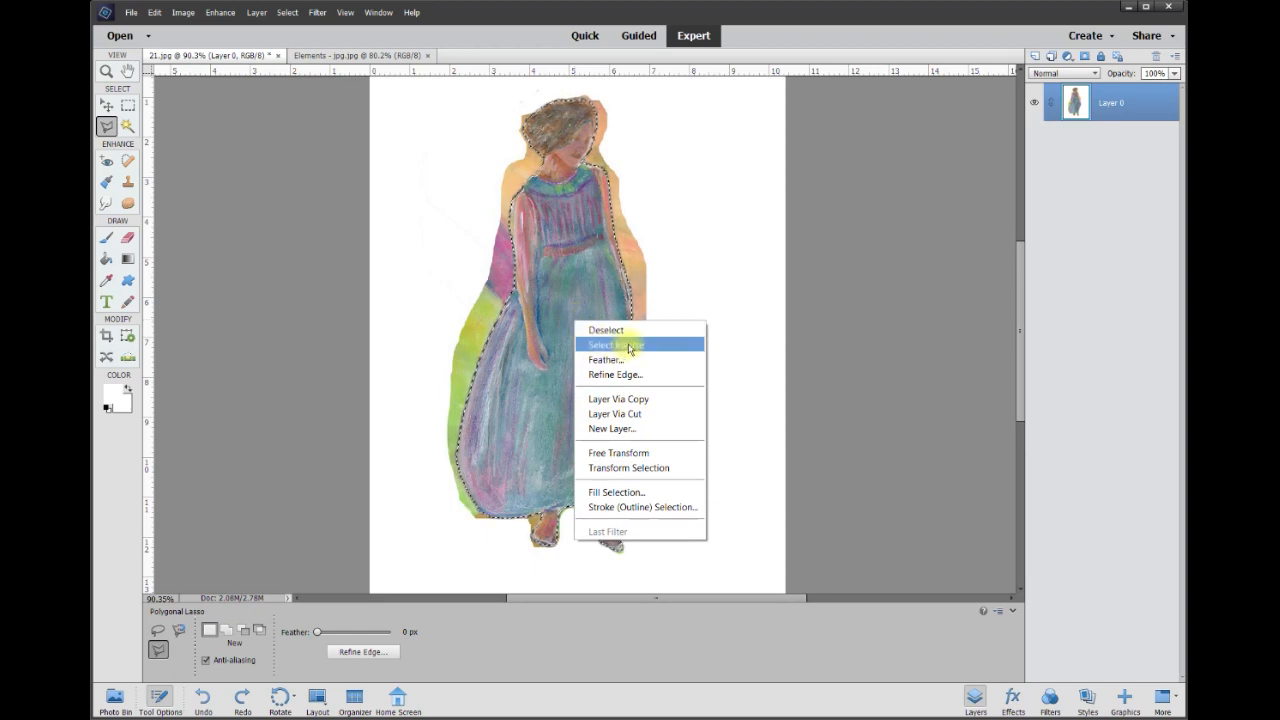
pyautogui.click(629, 346)
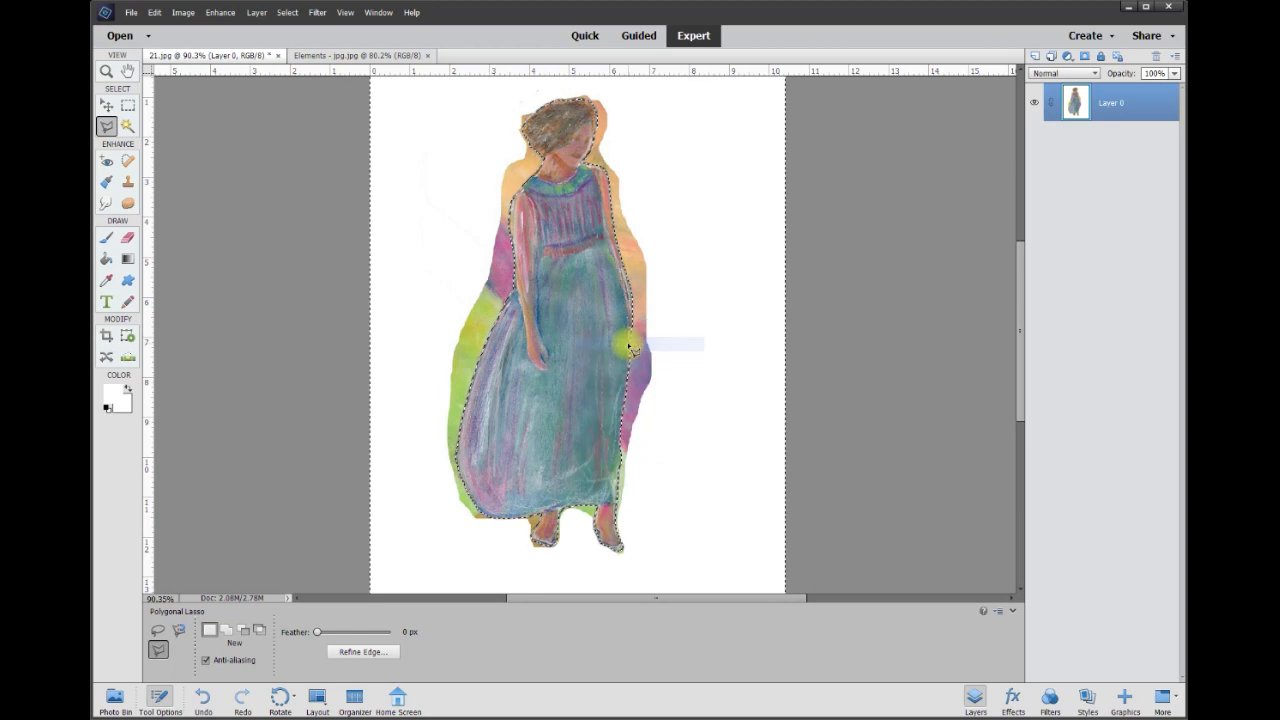
pyautogui.press('Delete')
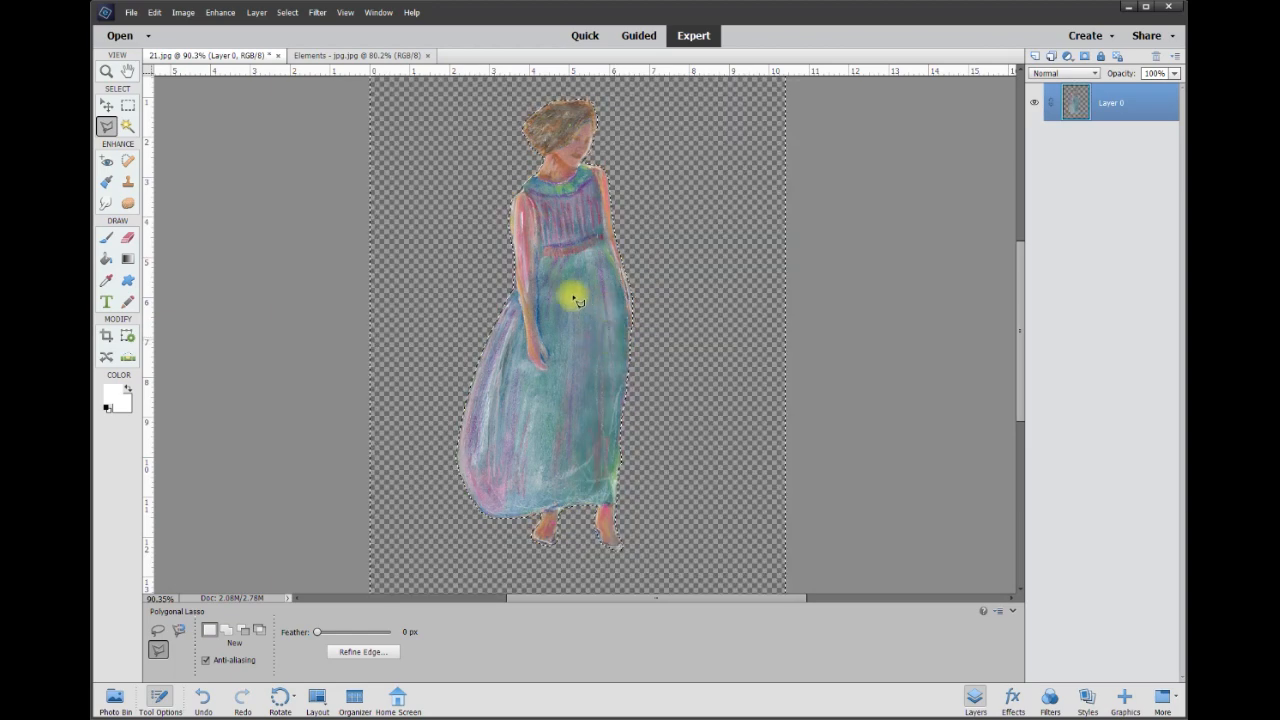
pyautogui.hotkey('ctrl', 'd')
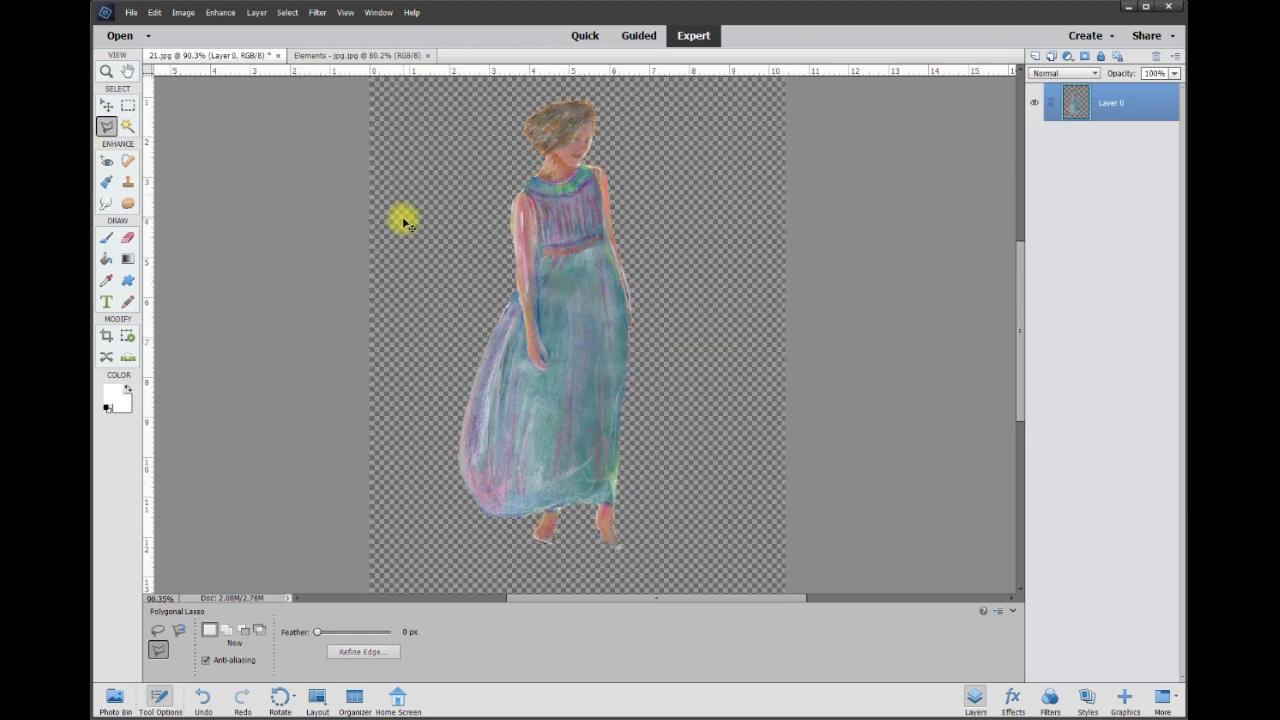
# Step: Move the cut-out figure slightly down and to the right, and crop the image closely around it with no ratio restriction
pyautogui.click(106, 105)
pyautogui.moveTo(551, 266)
pyautogui.mouseDown()
pyautogui.moveTo(557, 292)
pyautogui.moveTo(474, 289)
pyautogui.moveTo(429, 266)
pyautogui.moveTo(634, 294)
pyautogui.moveTo(543, 286)
pyautogui.moveTo(578, 285)
pyautogui.moveTo(570, 275)
pyautogui.mouseUp()
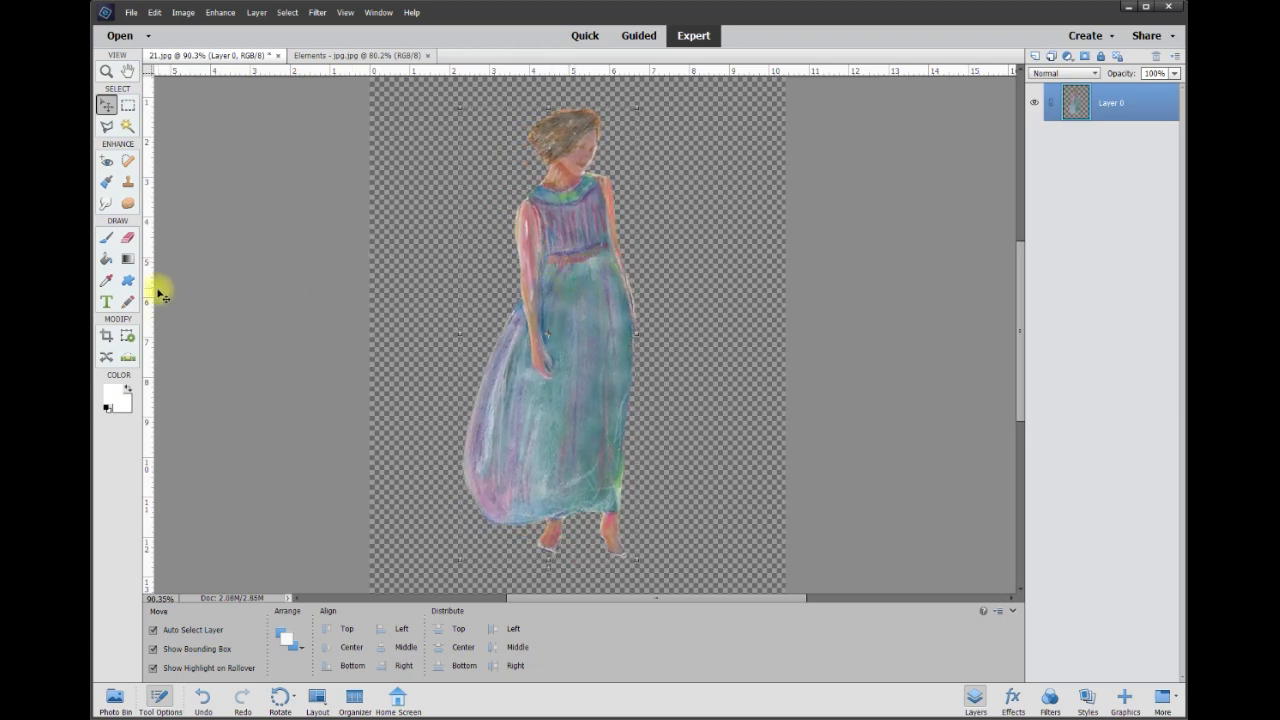
pyautogui.click(105, 337)
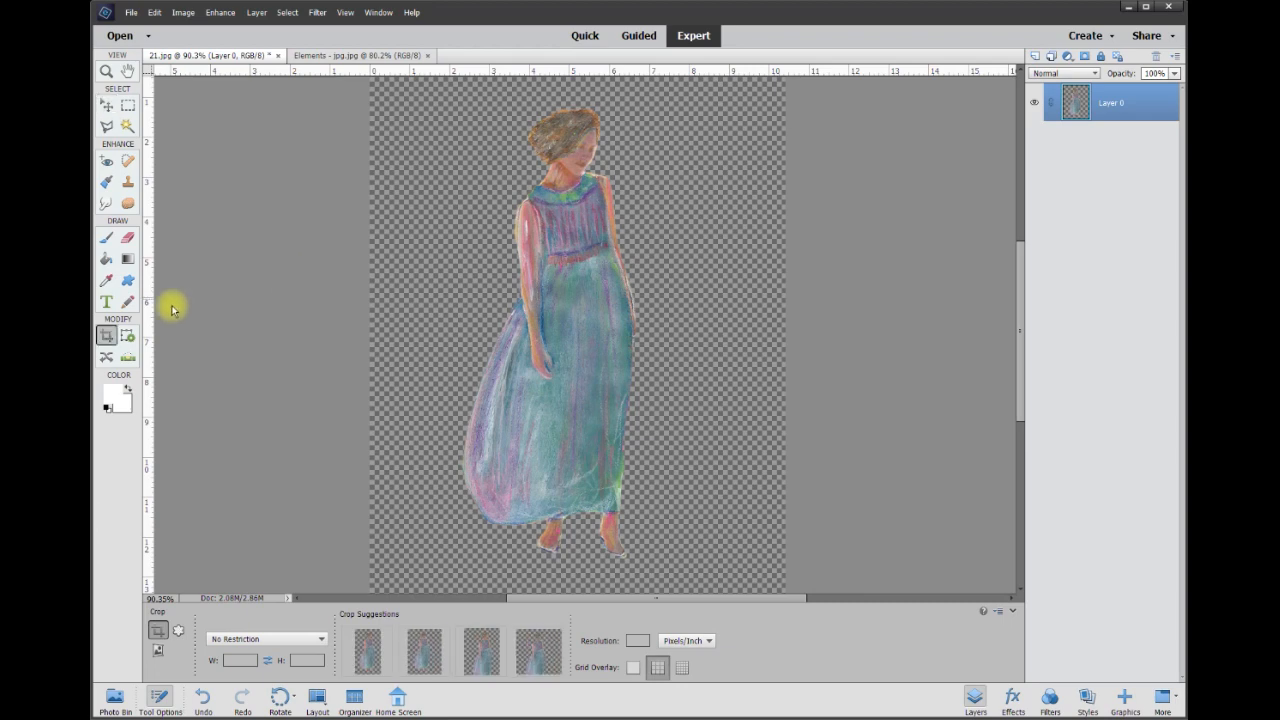
pyautogui.moveTo(466, 104); pyautogui.dragTo(641, 565)
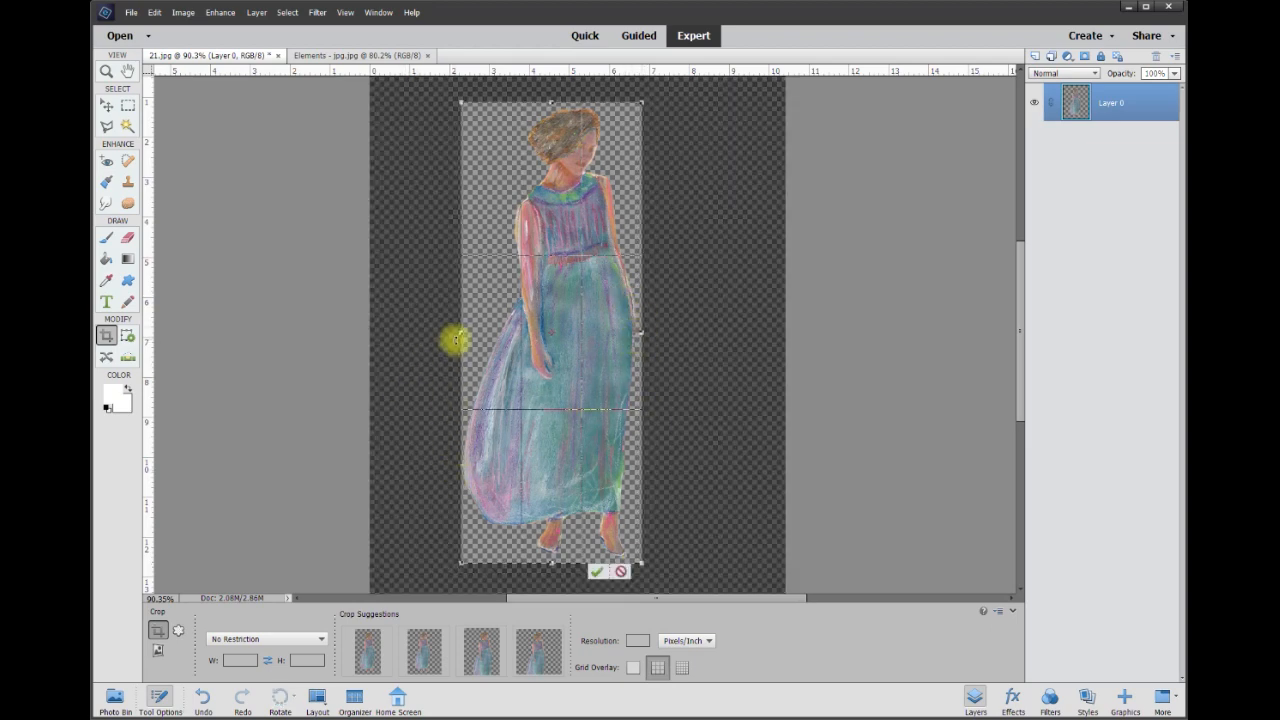
pyautogui.moveTo(461, 335); pyautogui.dragTo(458, 335)
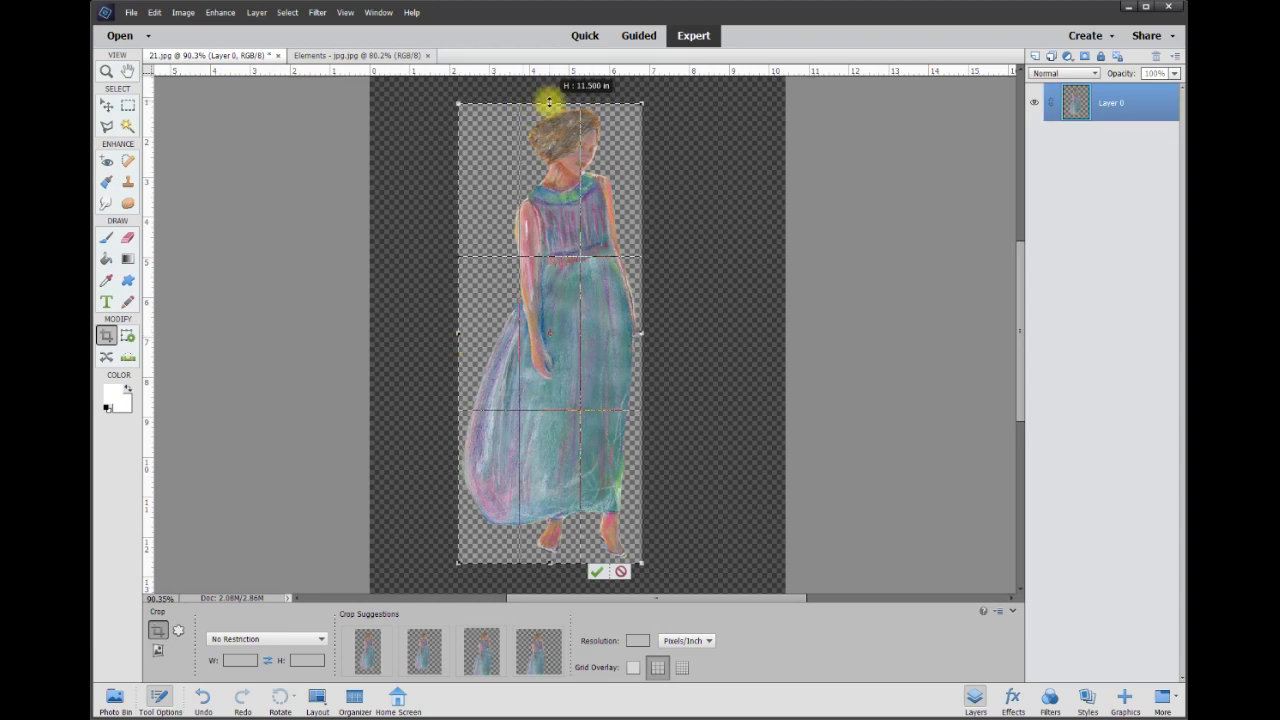
pyautogui.click(597, 571)
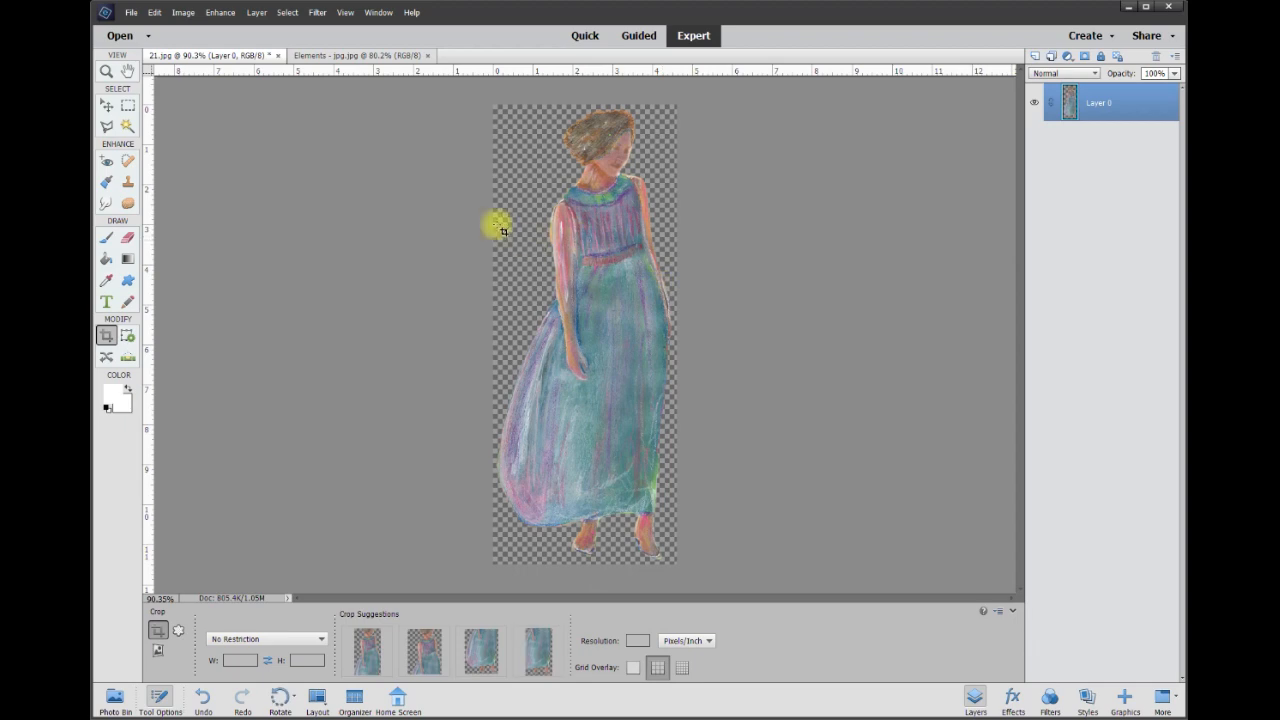
# Step: Save the cut-out to the Desktop as a PNG named Woman Sketch, with Smallest / Slow compression and no interlacing
pyautogui.click(131, 12)
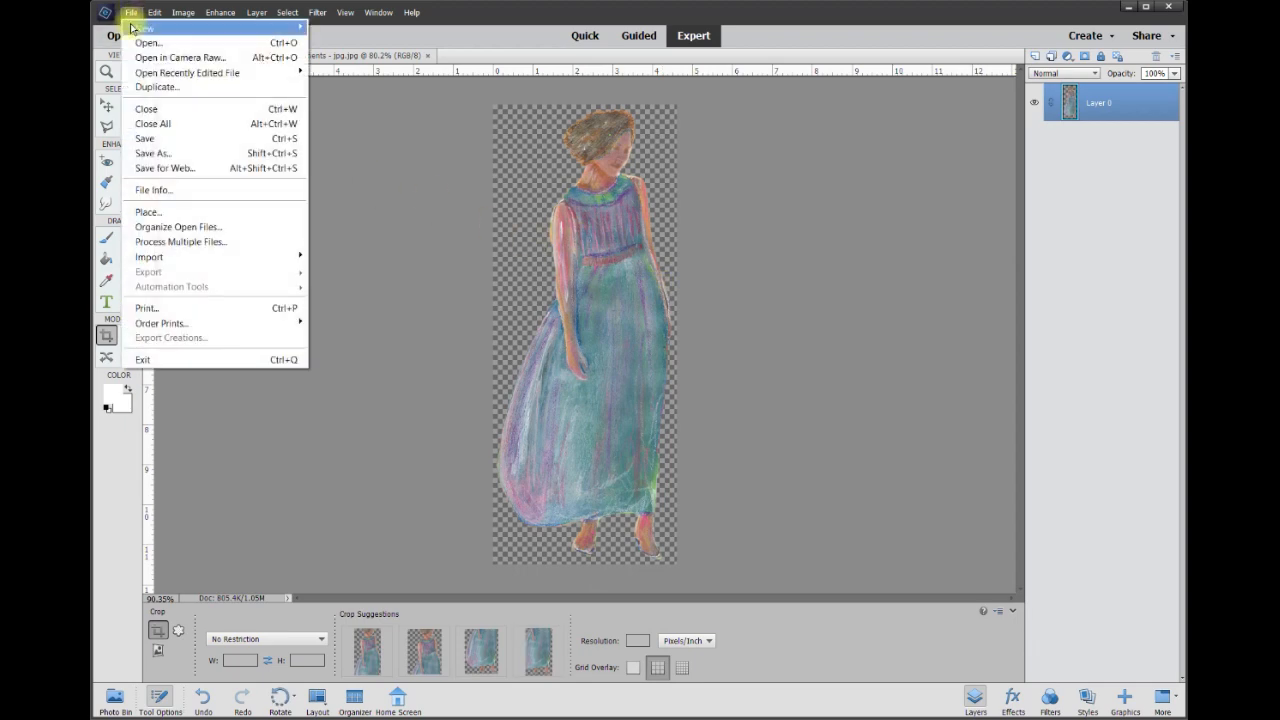
pyautogui.click(140, 155)
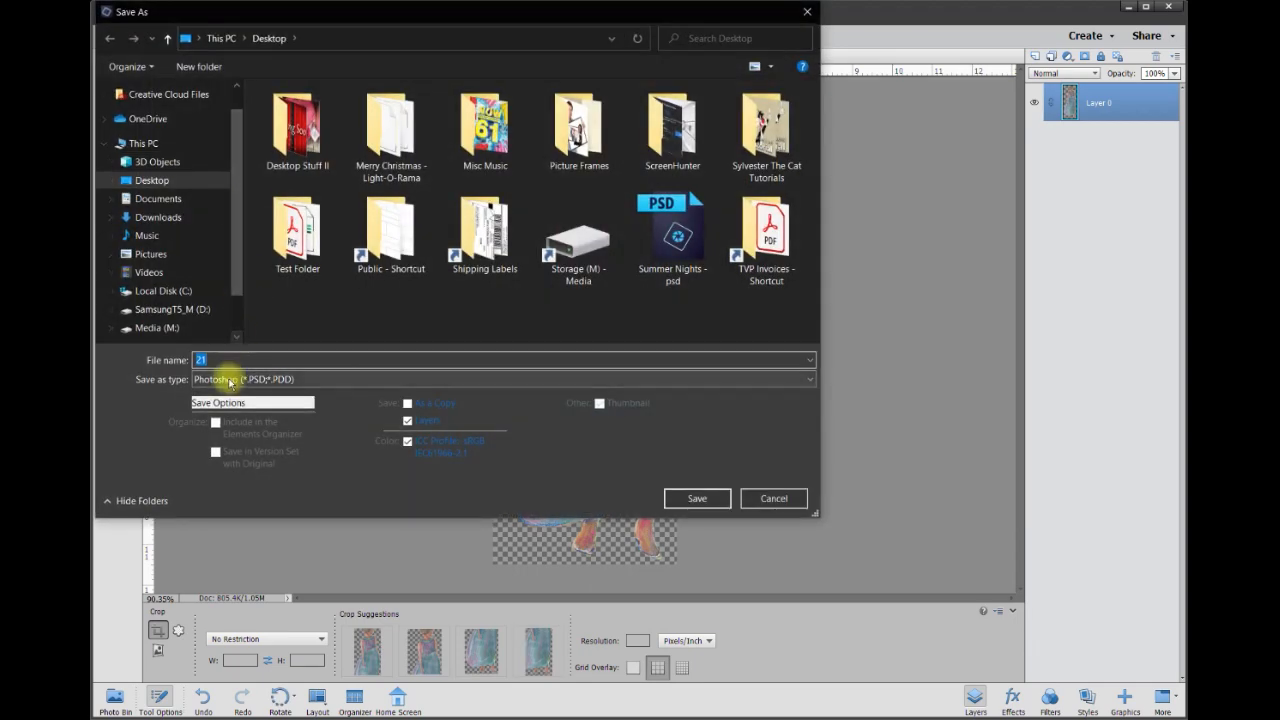
pyautogui.click(230, 380)
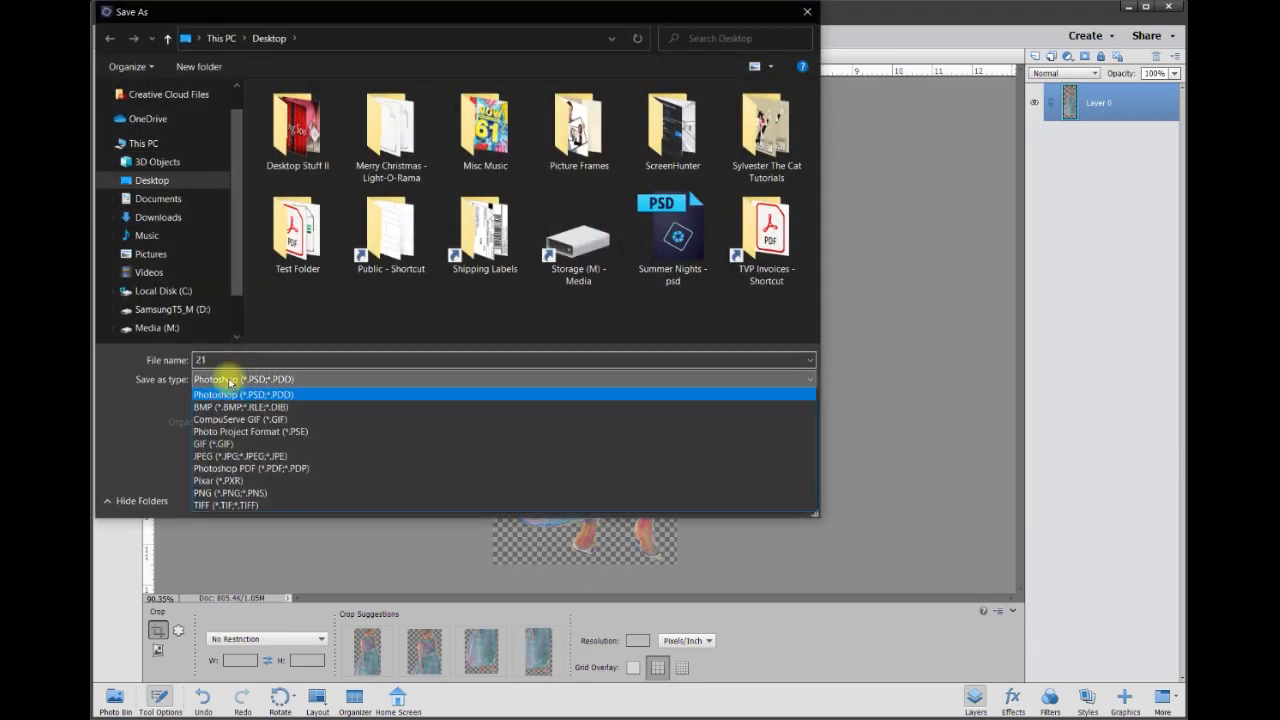
pyautogui.click(222, 493)
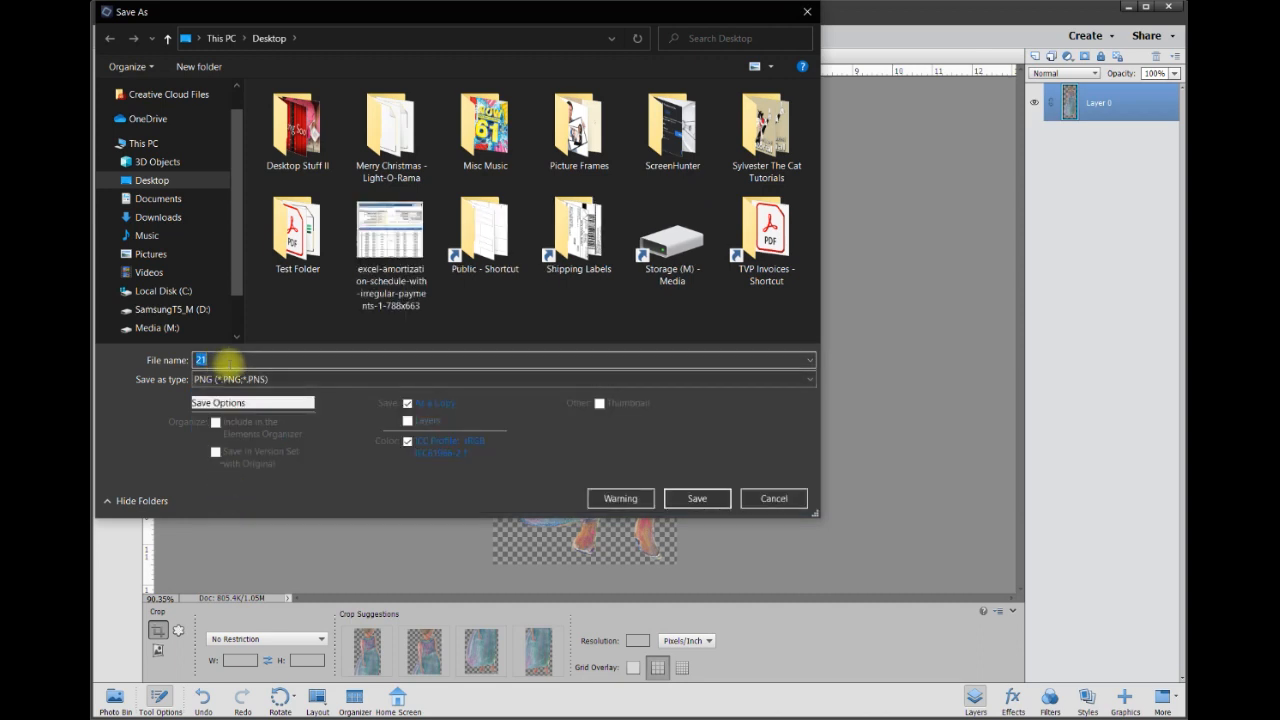
pyautogui.write('W')
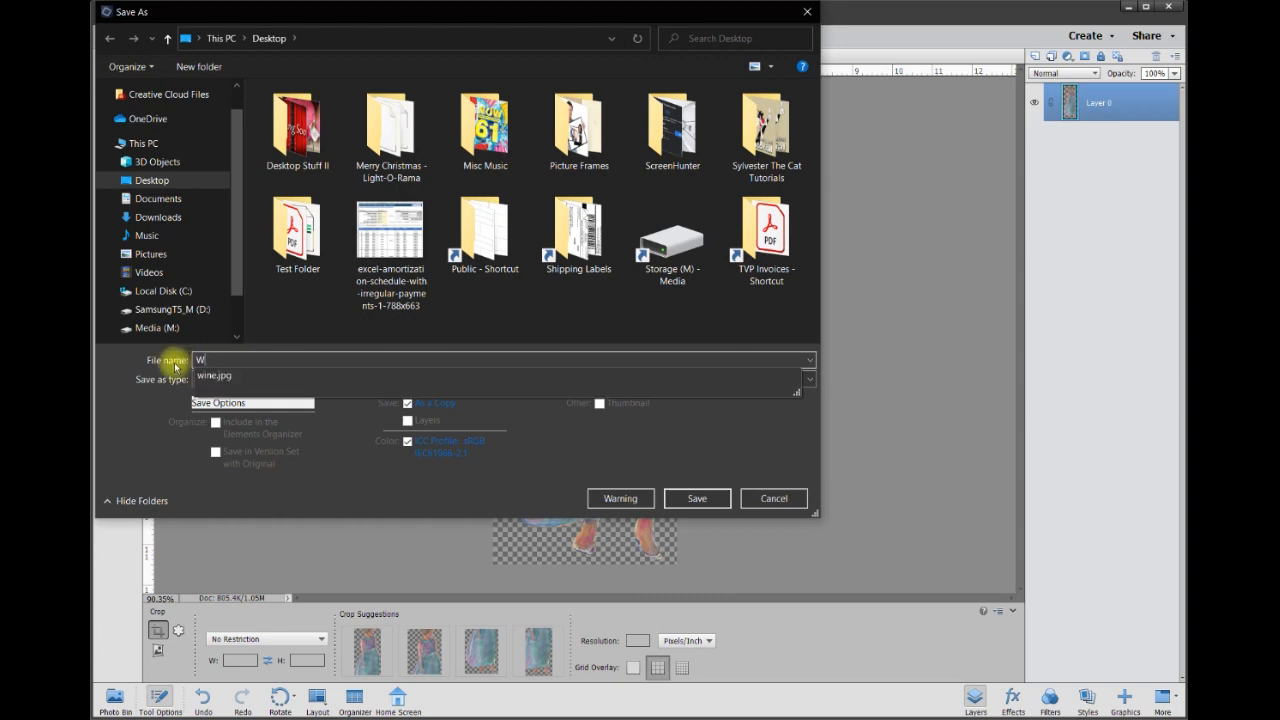
pyautogui.write('oman Sketch')
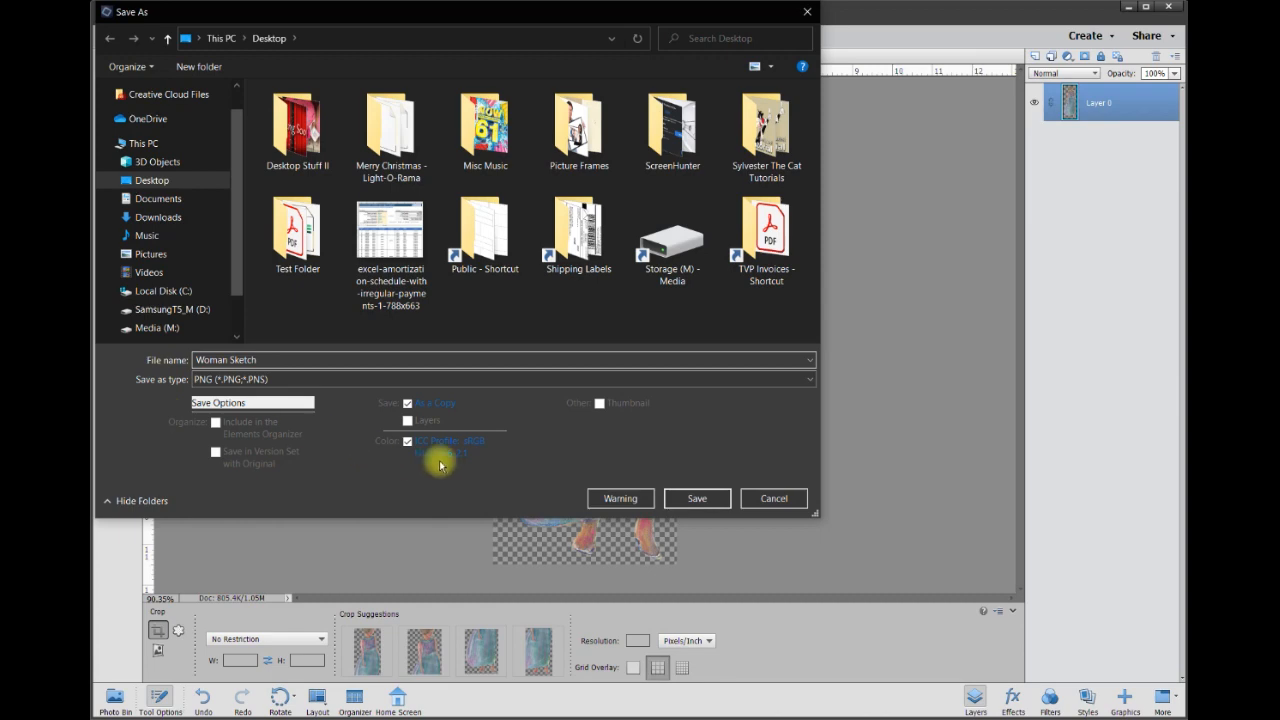
pyautogui.click(694, 496)
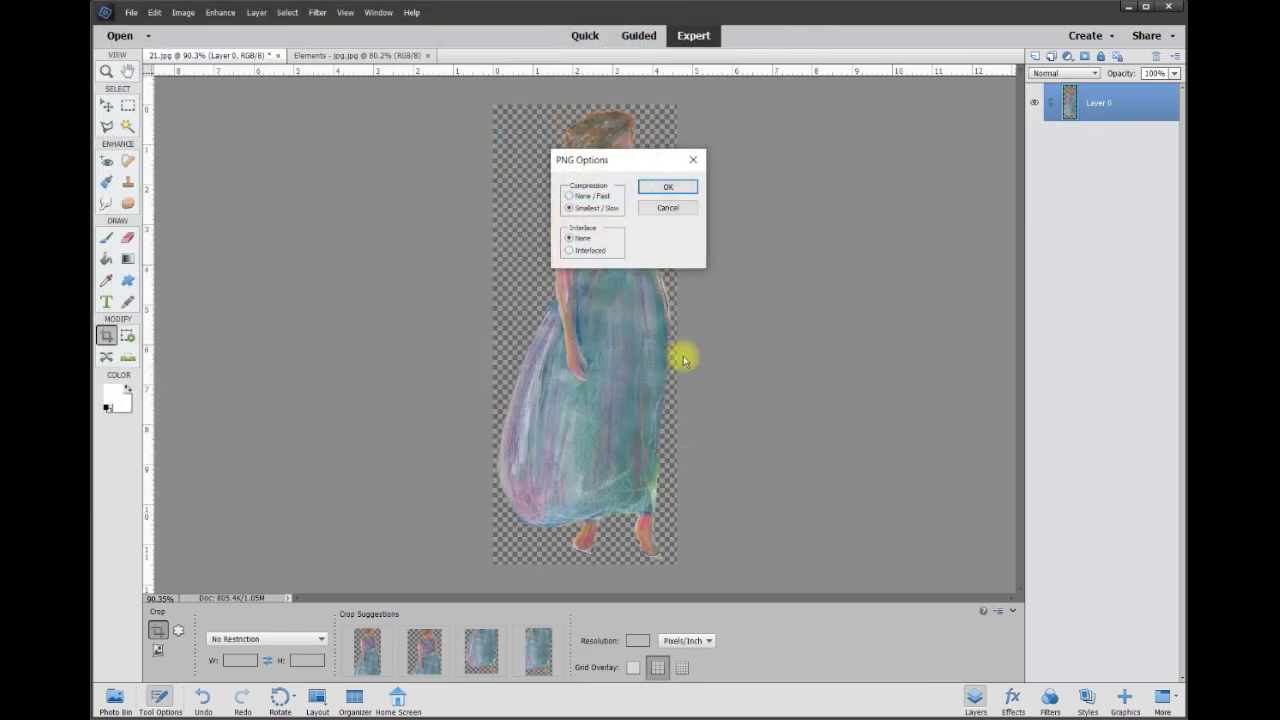
pyautogui.click(687, 190)
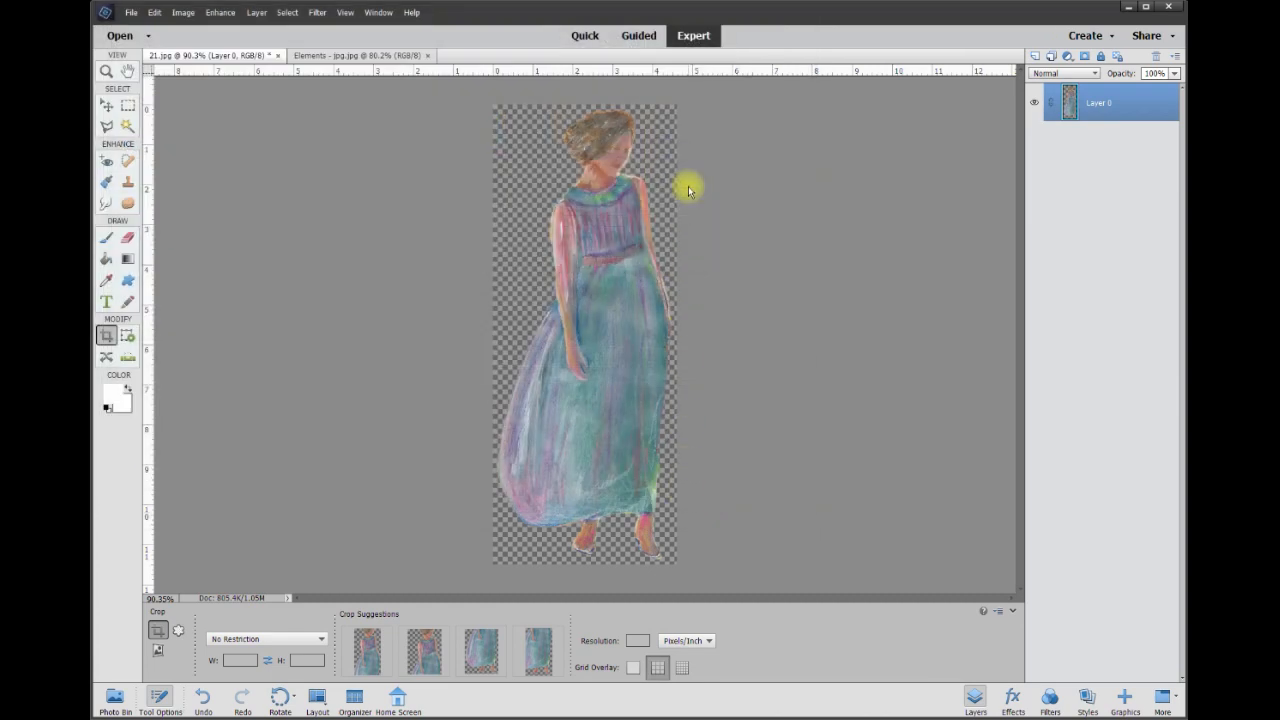